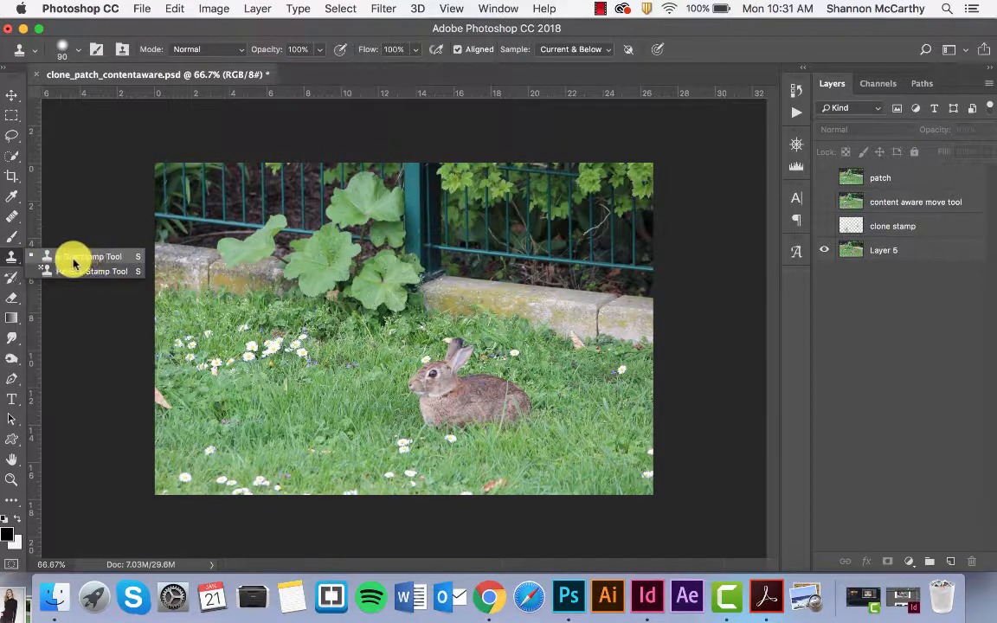
Switch to the Move tool and toggle the original photo layer's visibility off and back on
{"action": "left_click", "coordinate": [13, 258]}
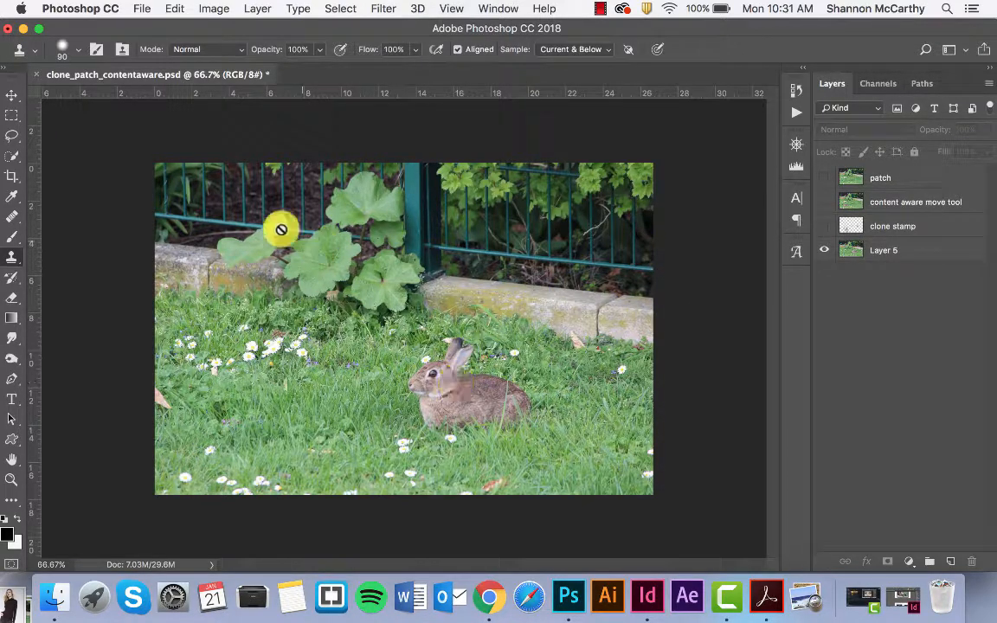
{"action": "left_click", "coordinate": [15, 93]}
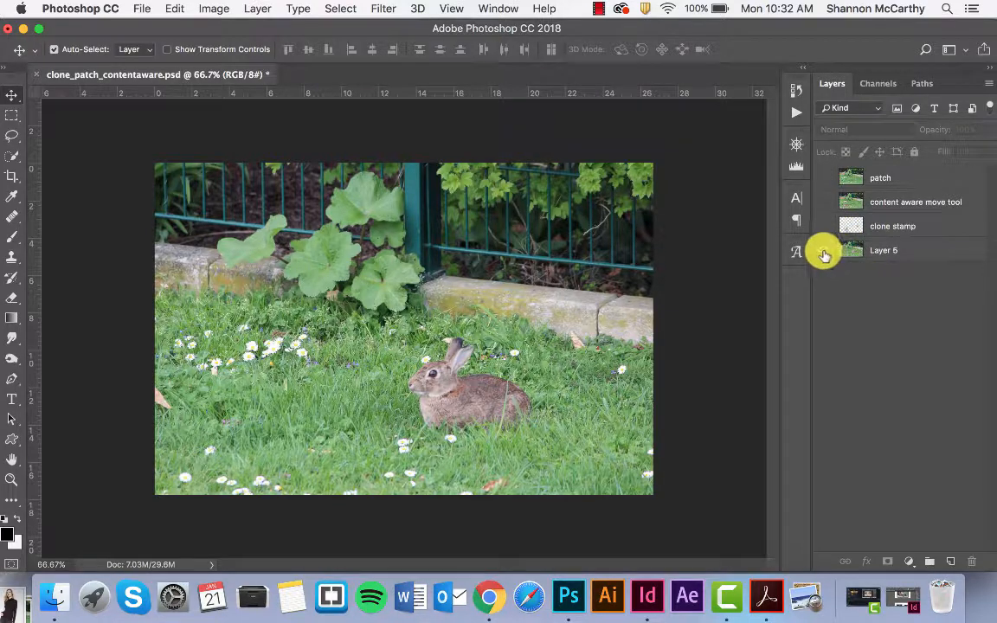
{"action": "left_click", "coordinate": [824, 251]}
{"action": "left_click", "coordinate": [823, 251]}
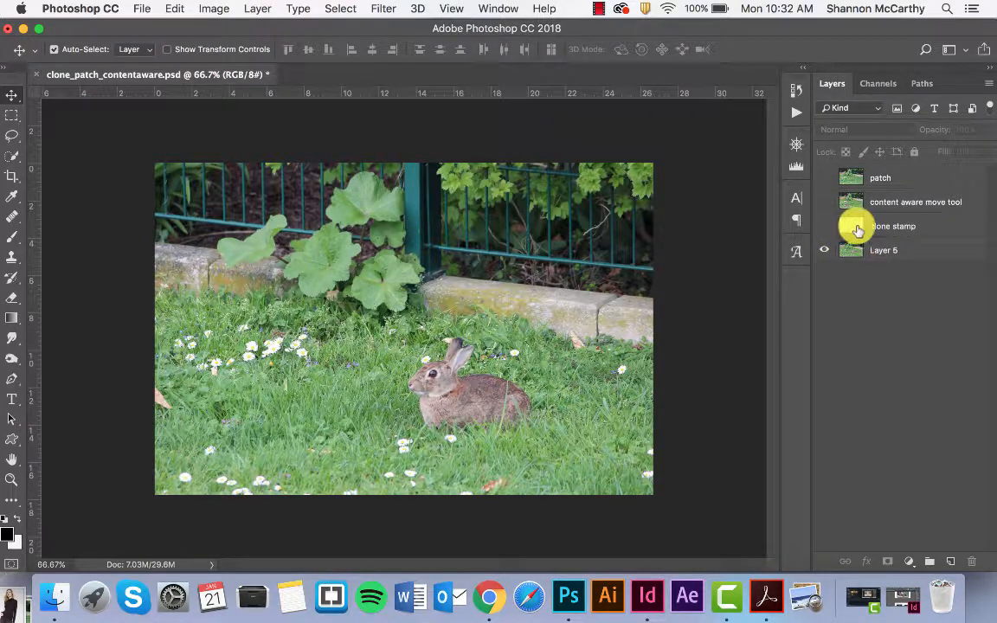
Select the clone stamp layer and toggle its visibility repeatedly to compare the photo with and without the cloned daisies
{"action": "left_click", "coordinate": [856, 227]}
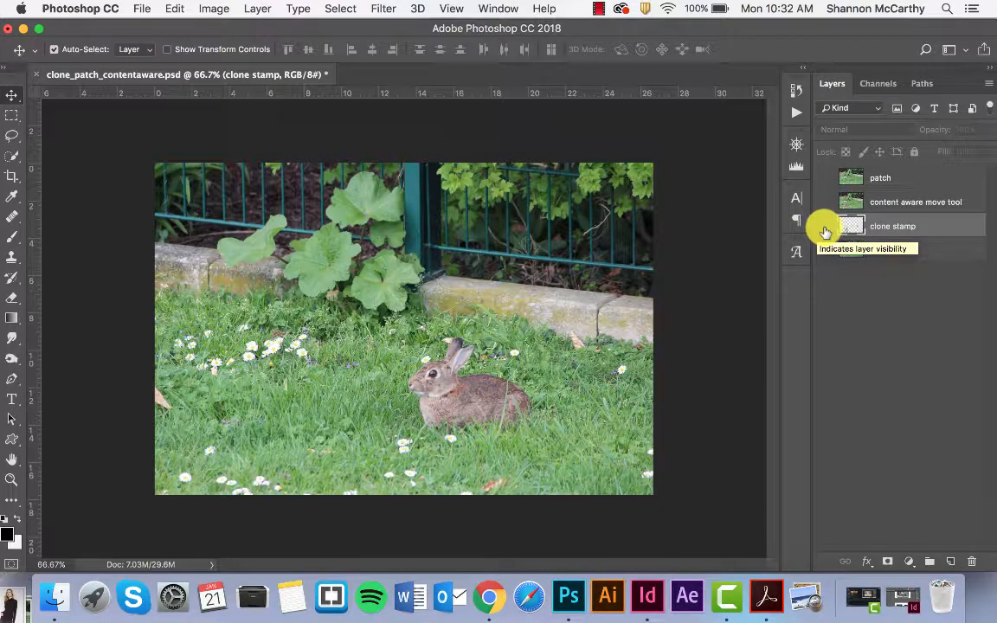
{"action": "left_click", "coordinate": [825, 229]}
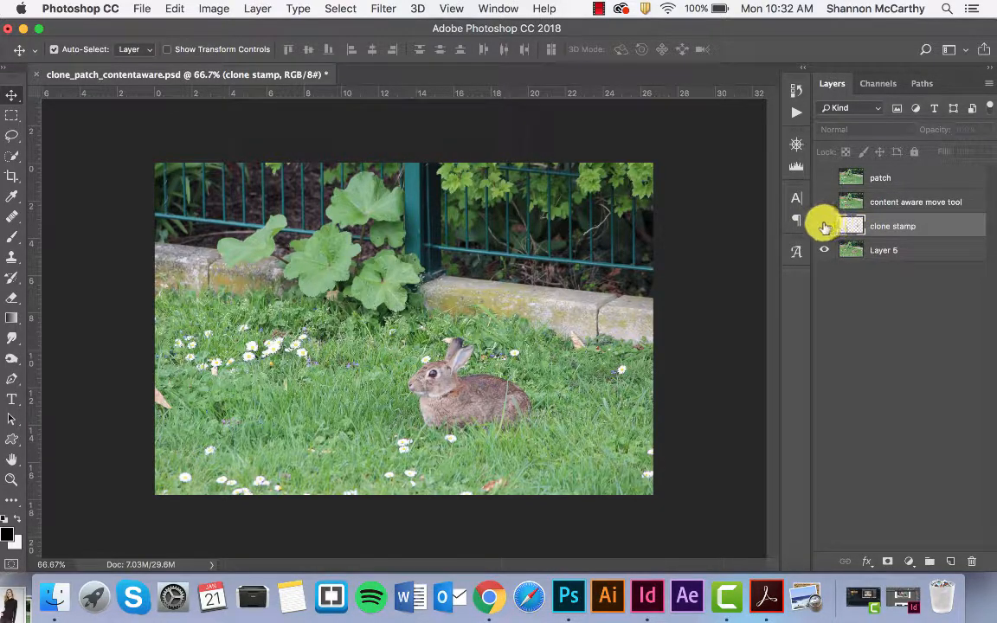
{"action": "left_click", "coordinate": [825, 227]}
{"action": "left_click", "coordinate": [824, 226]}
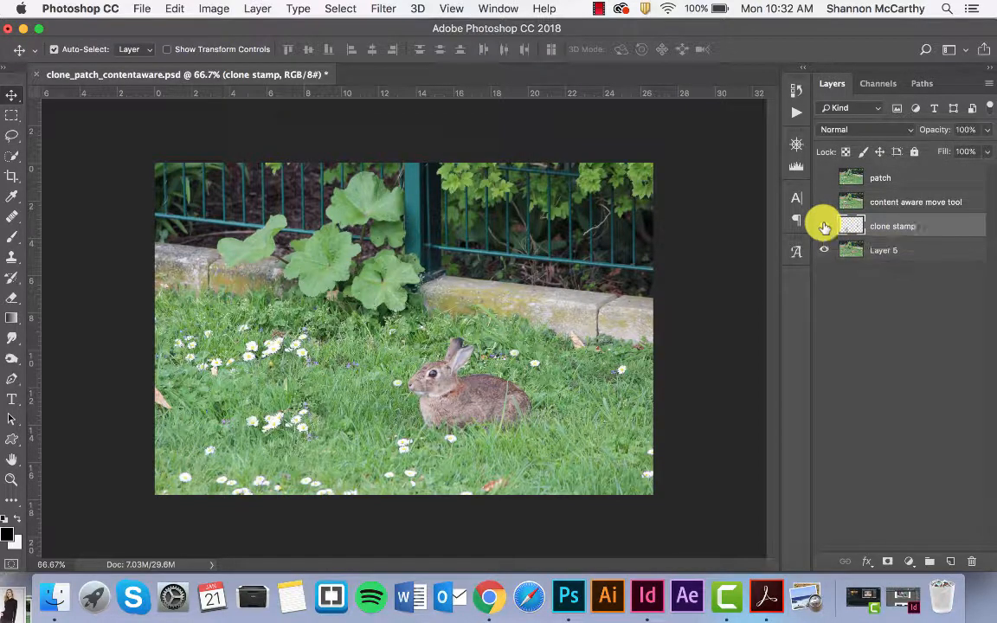
{"action": "left_click", "coordinate": [824, 227]}
{"action": "left_click", "coordinate": [824, 227]}
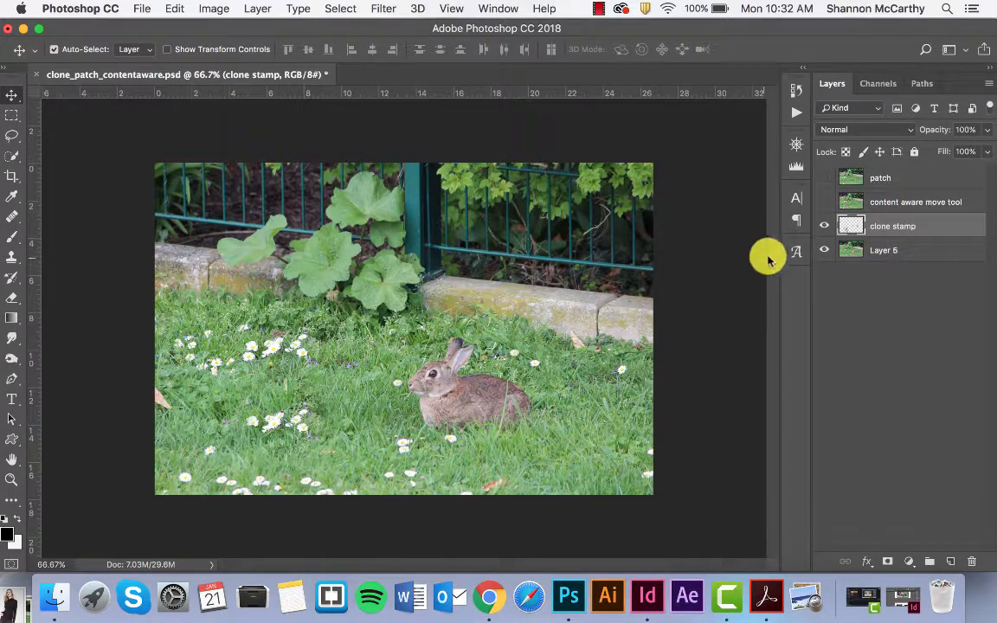
{"action": "left_click", "coordinate": [827, 227]}
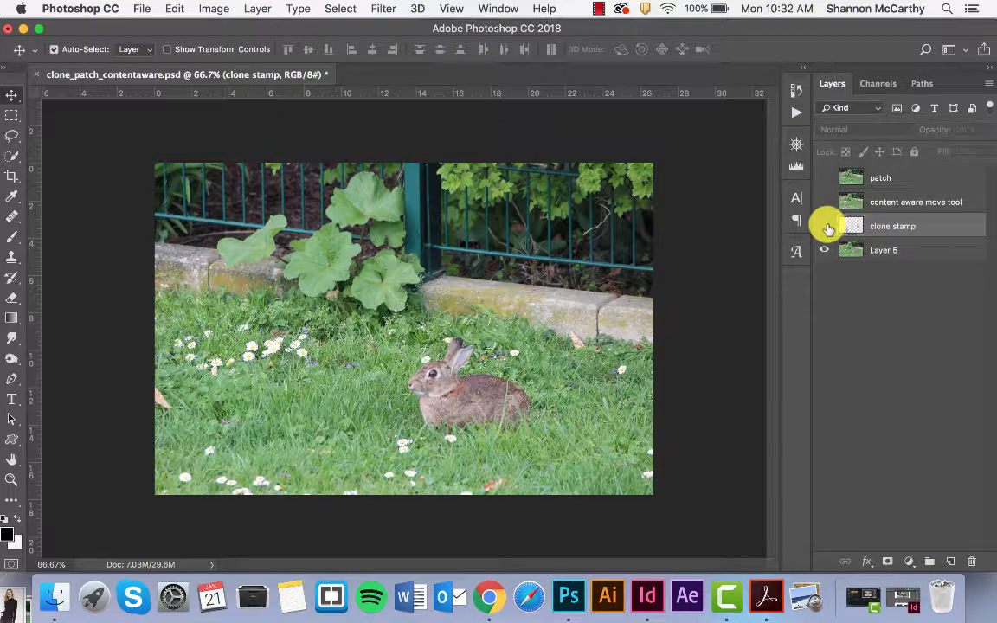
{"action": "left_click", "coordinate": [827, 227]}
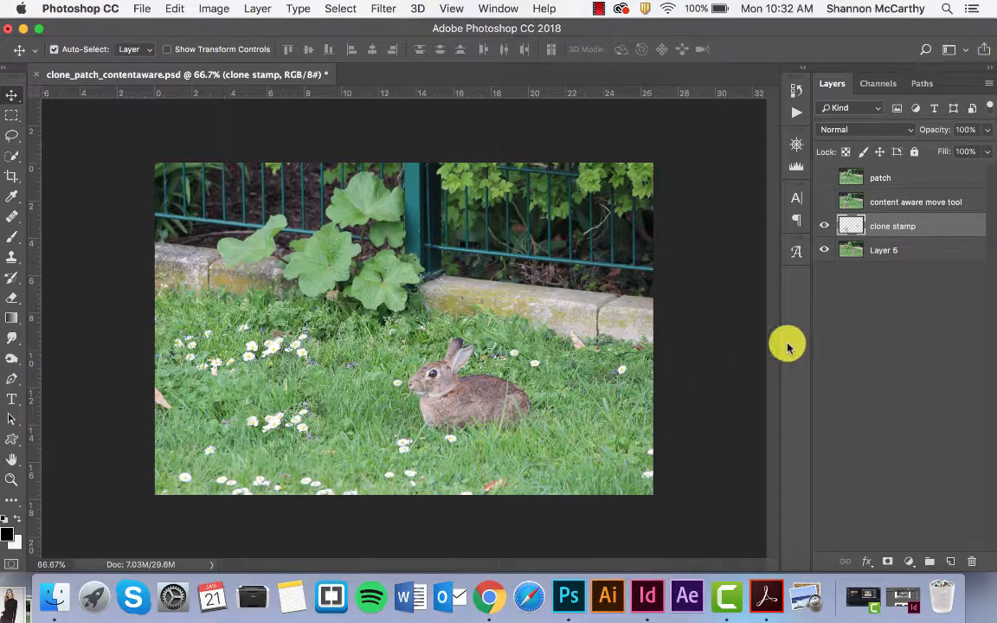
{"action": "left_click", "coordinate": [824, 226]}
{"action": "left_click", "coordinate": [824, 226]}
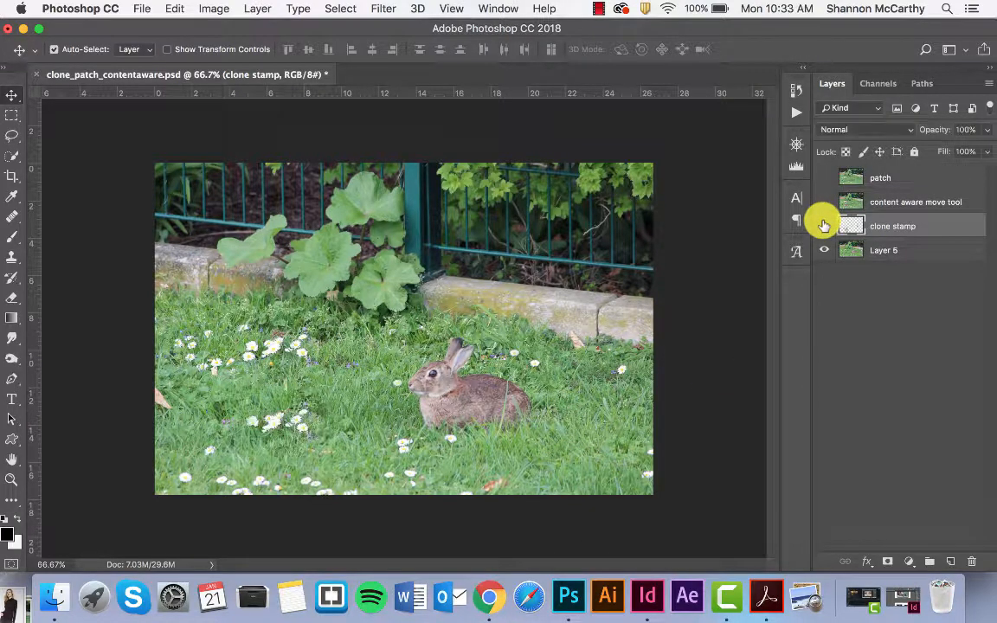
{"action": "left_click", "coordinate": [824, 226]}
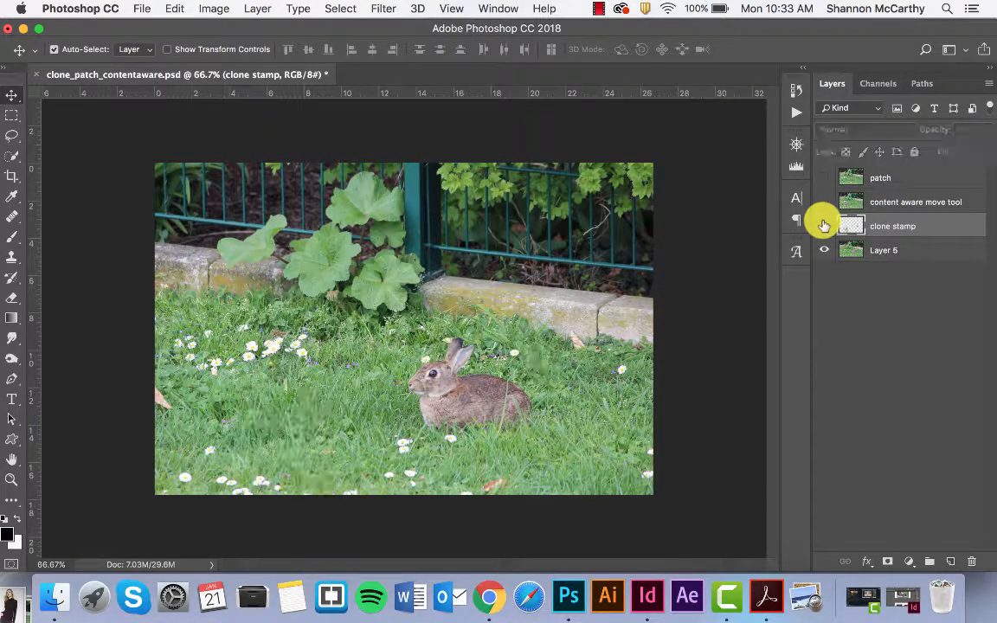
{"action": "left_click", "coordinate": [824, 226]}
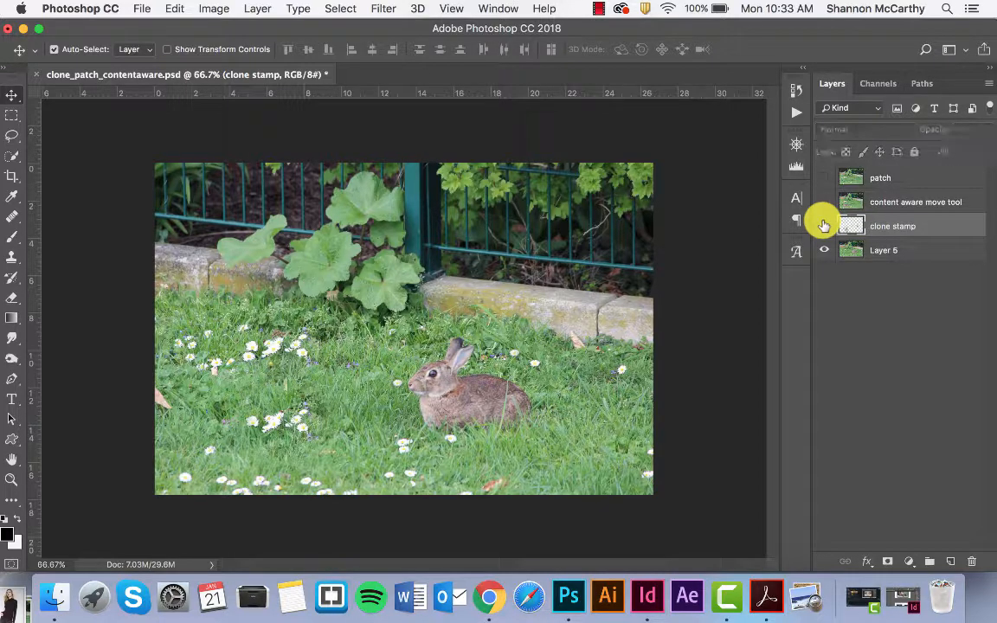
{"action": "left_click", "coordinate": [824, 226]}
{"action": "left_click", "coordinate": [824, 226]}
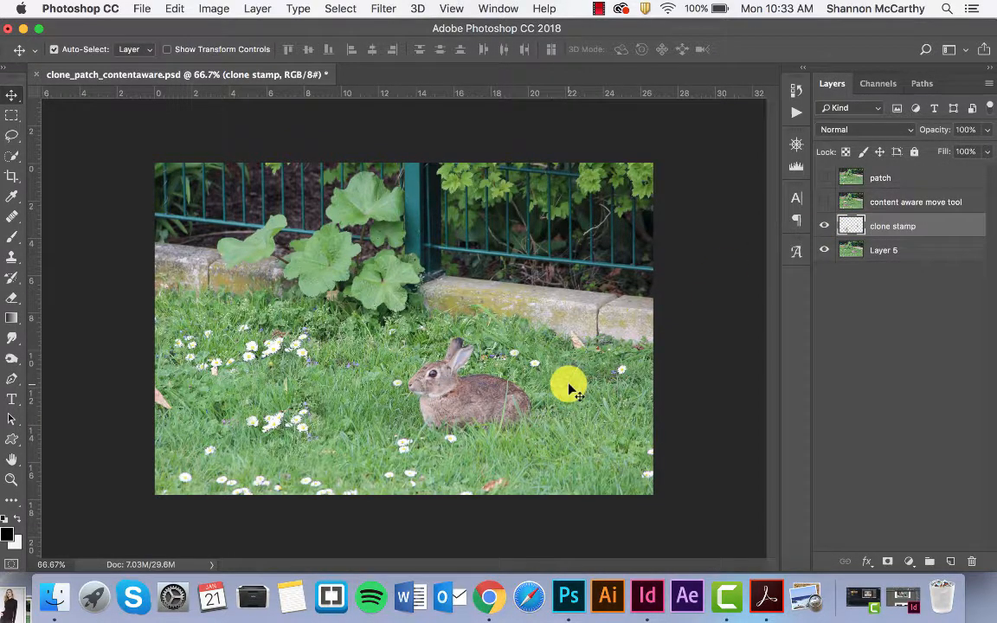
Inspect the cloned daisies in the grass around the rabbit up close
{"action": "scroll", "coordinate": [568, 384], "scroll_direction": "up", "scroll_amount": 5}
{"action": "scroll", "coordinate": [569, 384], "scroll_direction": "right", "scroll_amount": 2}
{"action": "scroll", "coordinate": [569, 387], "scroll_direction": "right", "scroll_amount": 2}
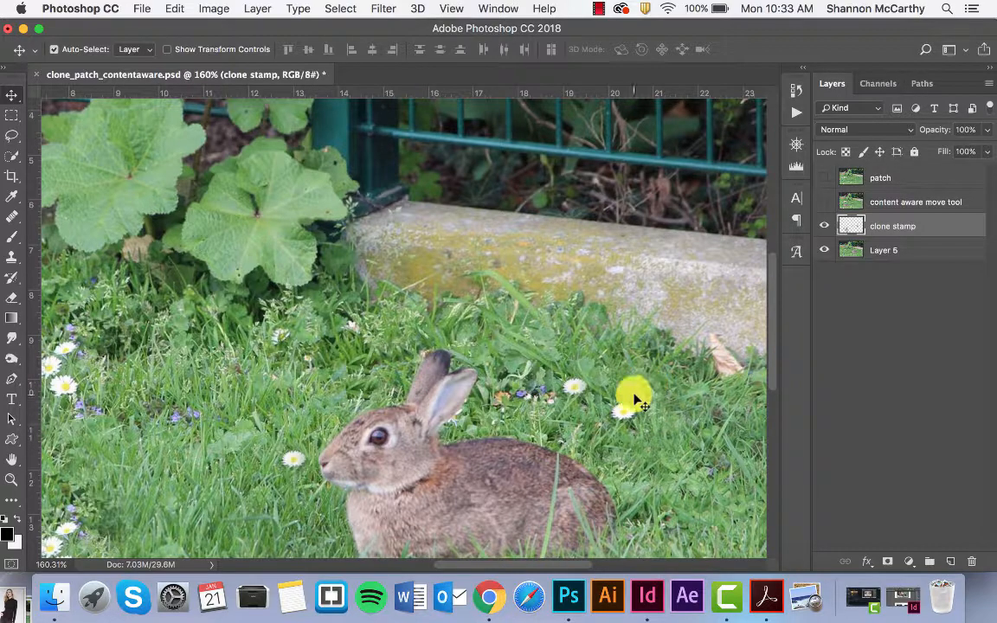
{"action": "scroll", "coordinate": [573, 298], "scroll_direction": "down", "scroll_amount": 6}
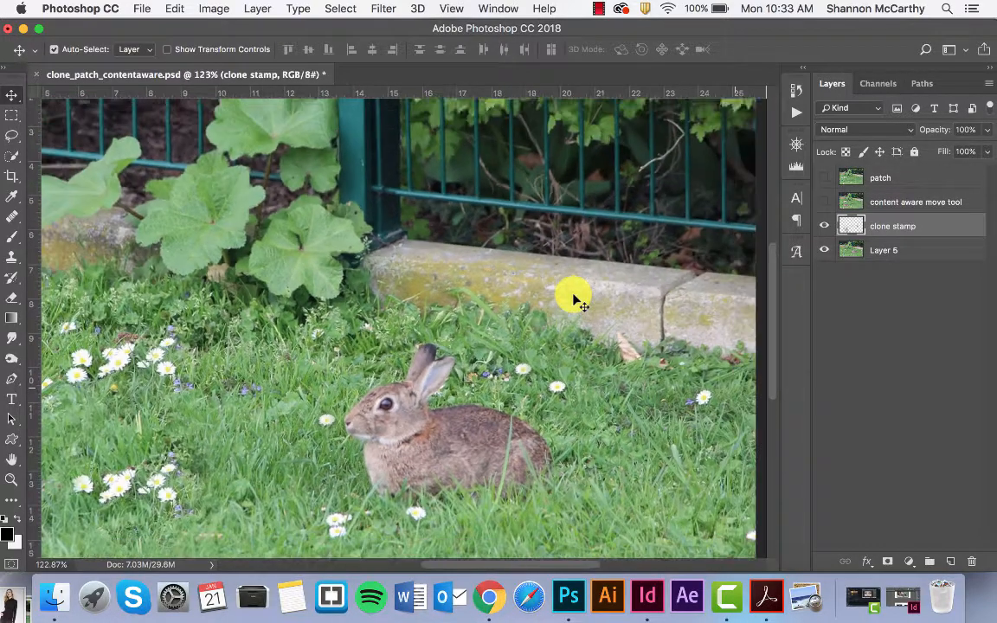
{"action": "scroll", "coordinate": [574, 299], "scroll_direction": "down", "scroll_amount": 1}
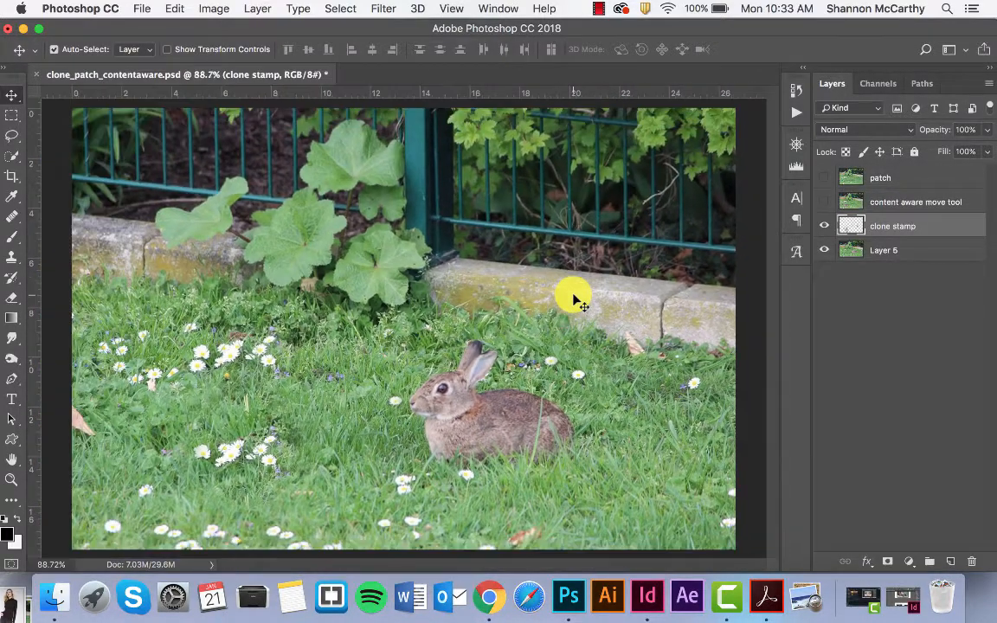
Hide the clone stamp layer and toggle the content aware move tool layer to compare the rabbit's moved and original positions
{"action": "left_click", "coordinate": [825, 226]}
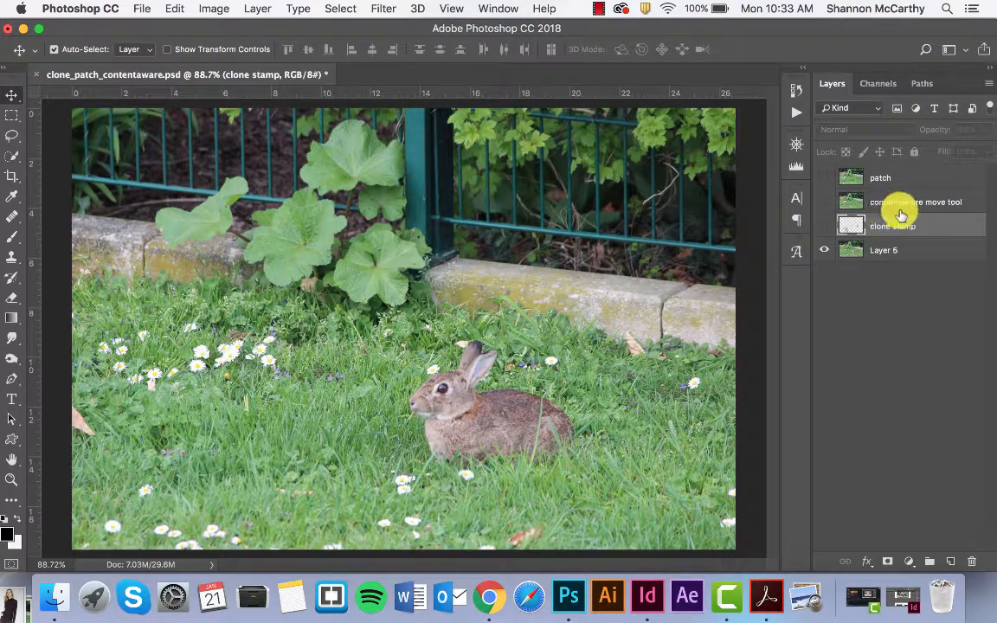
{"action": "left_click", "coordinate": [824, 250]}
{"action": "left_click", "coordinate": [824, 202]}
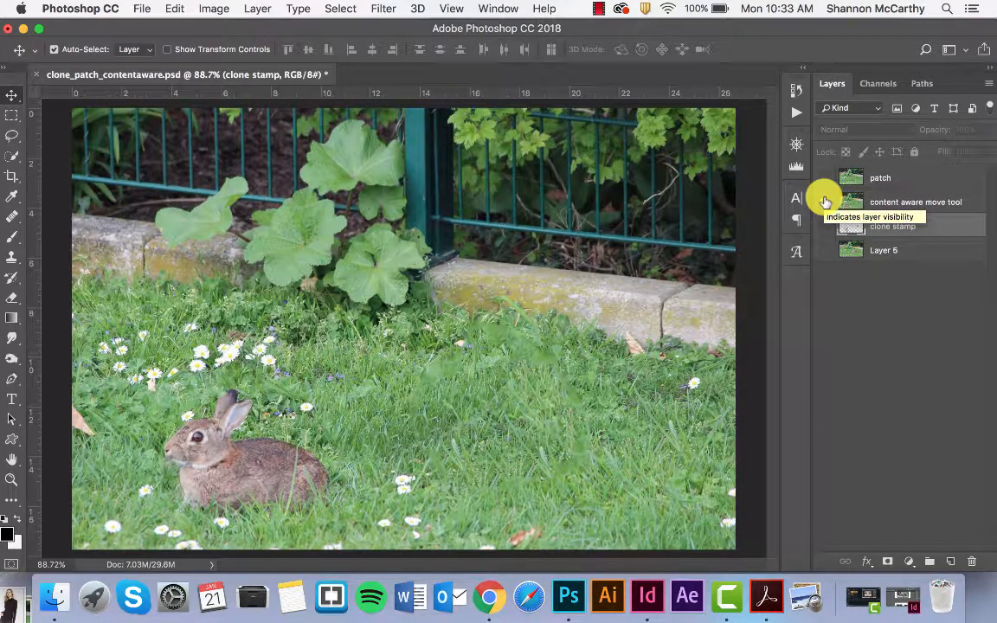
{"action": "left_click", "coordinate": [825, 202]}
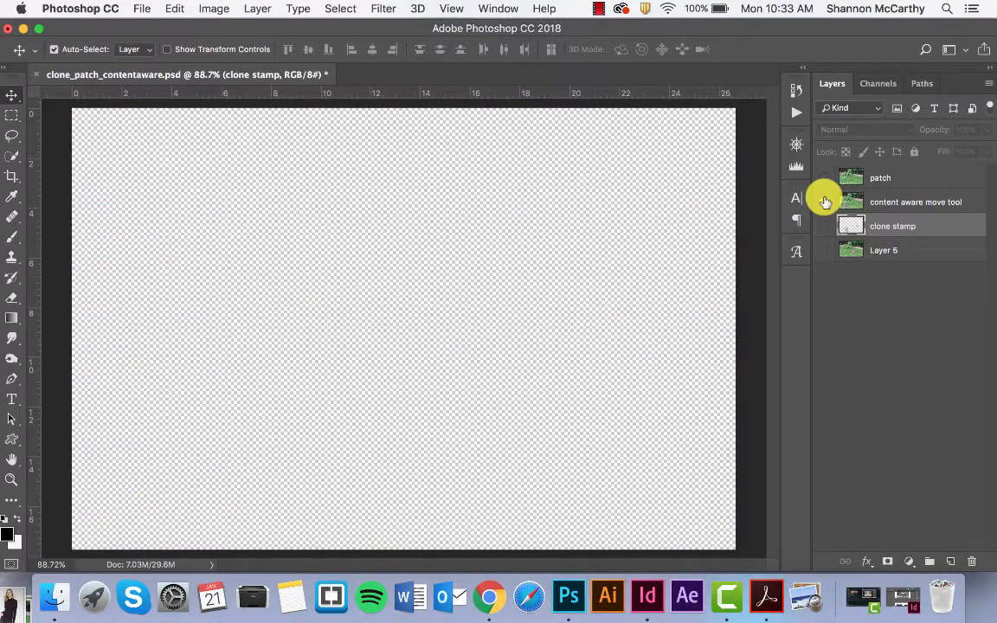
{"action": "left_click", "coordinate": [826, 202]}
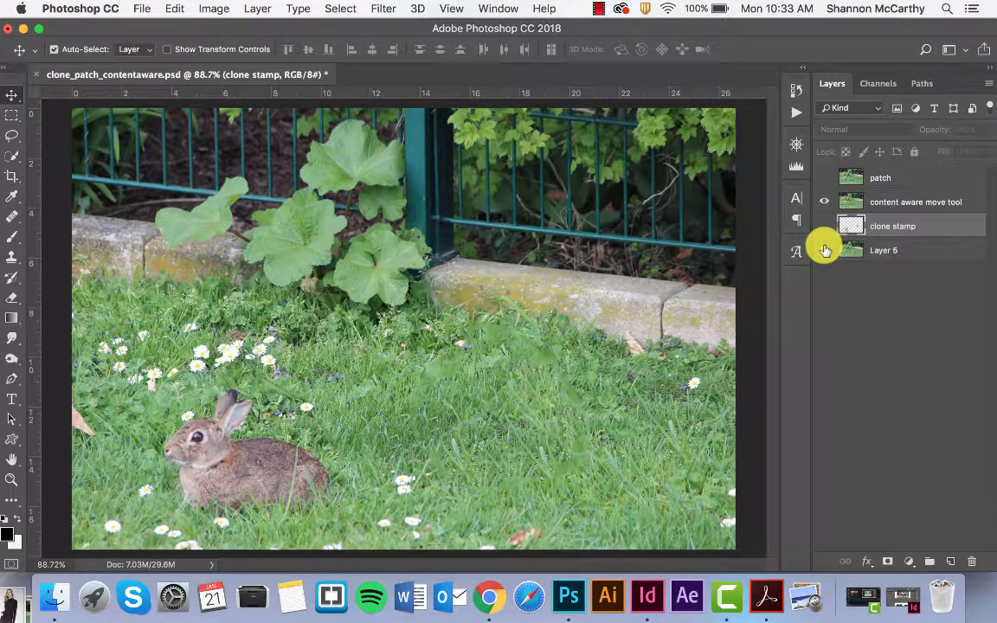
{"action": "left_click", "coordinate": [825, 202]}
{"action": "left_click", "coordinate": [825, 202]}
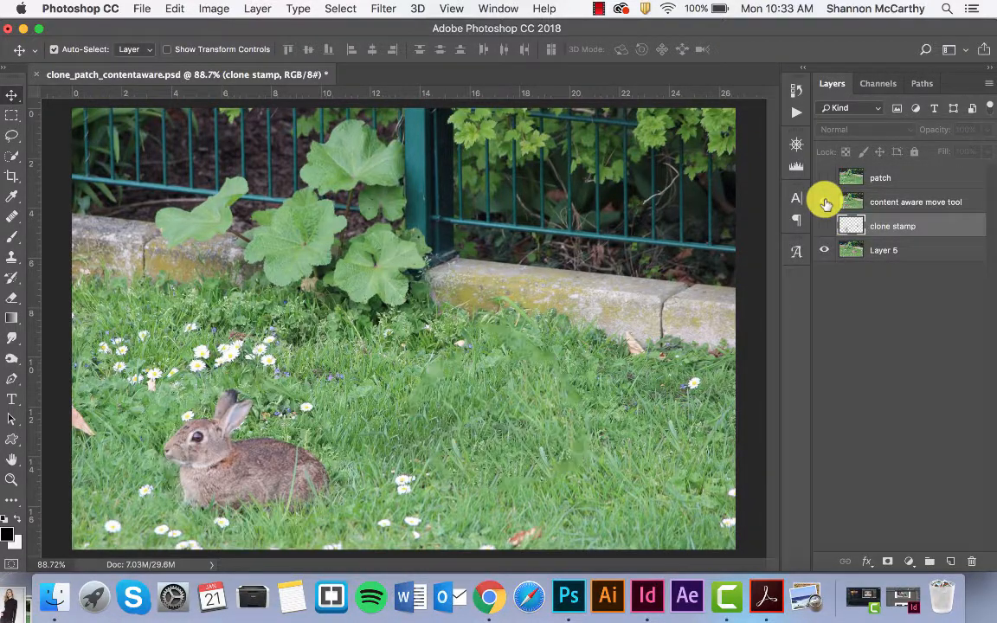
{"action": "left_click", "coordinate": [825, 201]}
{"action": "left_click", "coordinate": [825, 202]}
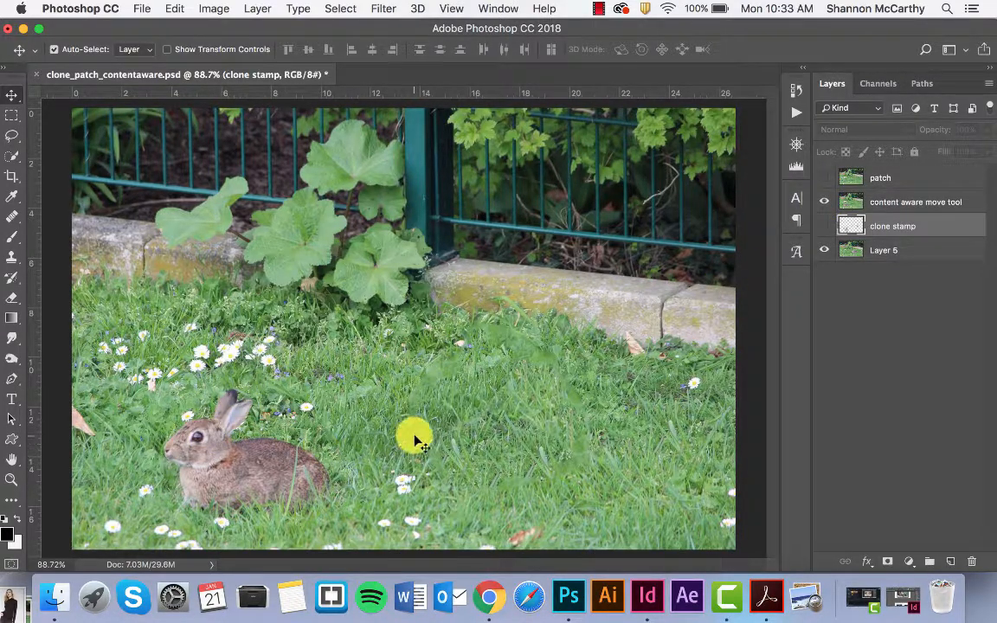
{"action": "left_click", "coordinate": [823, 203]}
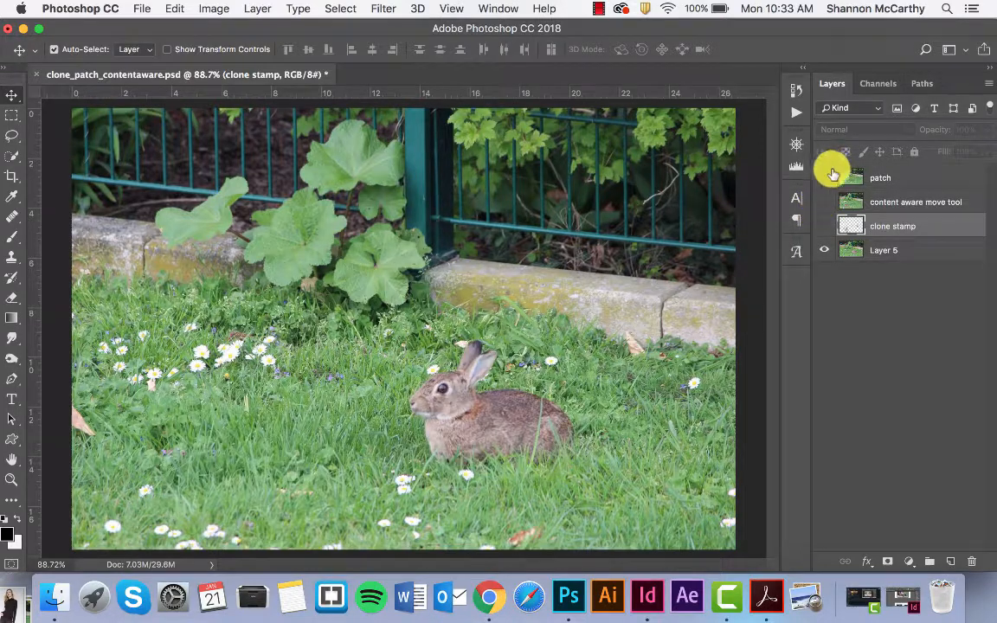
Toggle the patch layer to compare the photo with and without the rabbit, leaving all three example layers hidden
{"action": "left_click", "coordinate": [827, 178]}
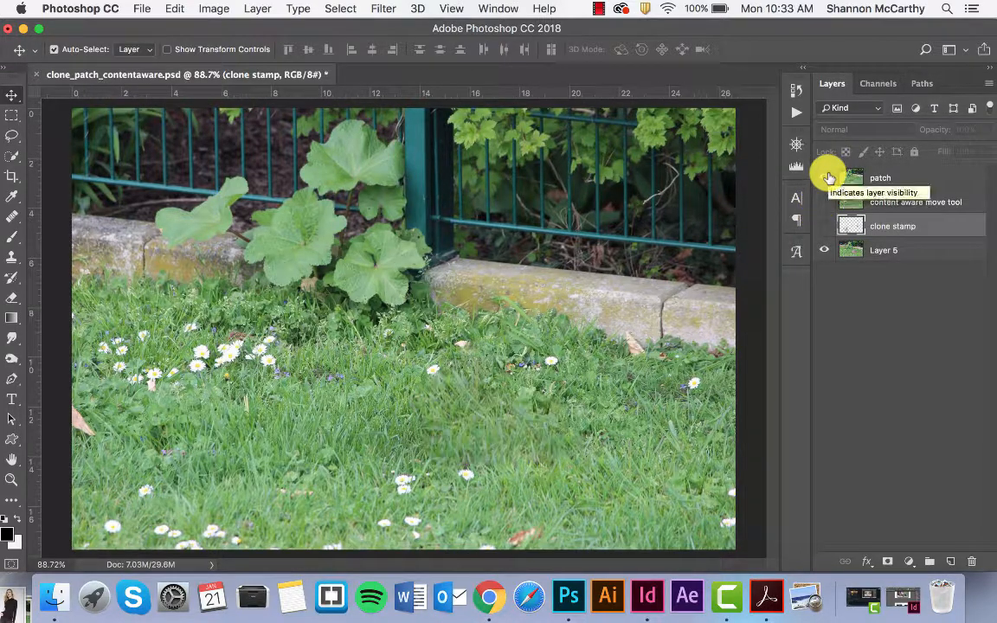
{"action": "left_click", "coordinate": [827, 178]}
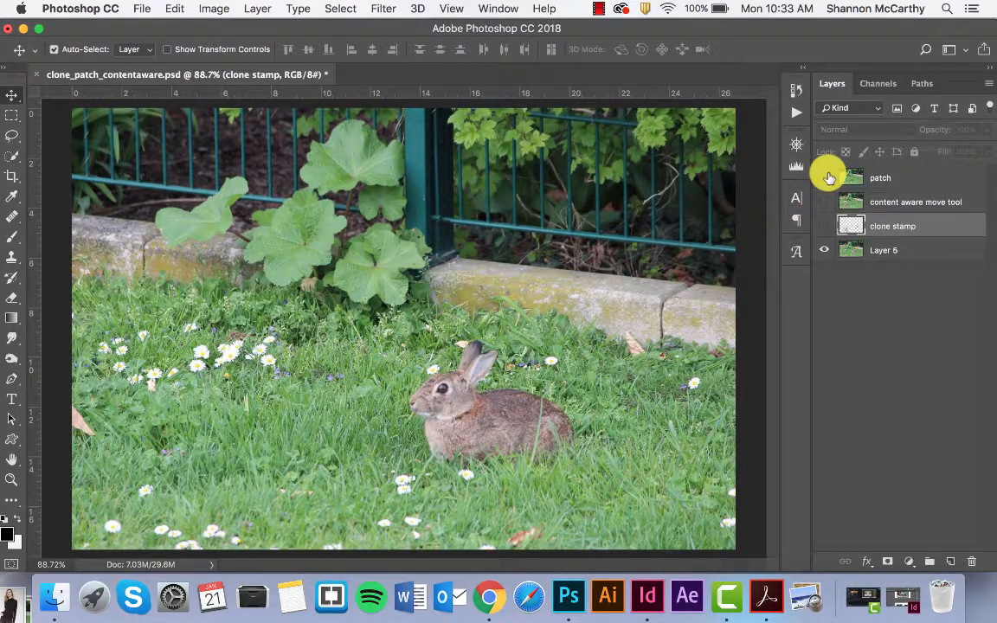
{"action": "left_click", "coordinate": [826, 178]}
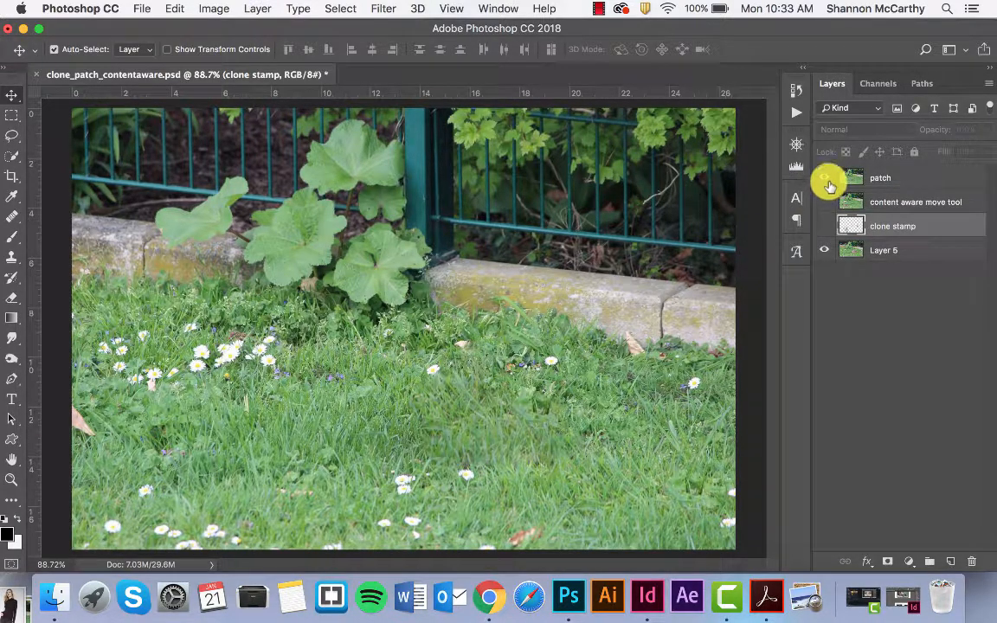
{"action": "left_click", "coordinate": [827, 180]}
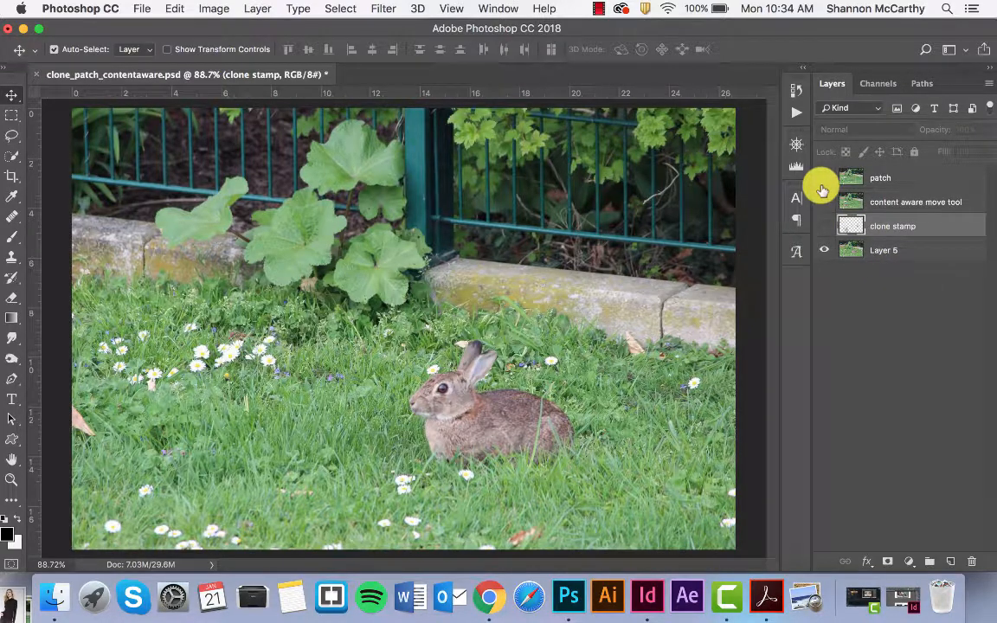
{"action": "left_click_drag", "start_coordinate": [824, 176], "coordinate": [823, 227]}
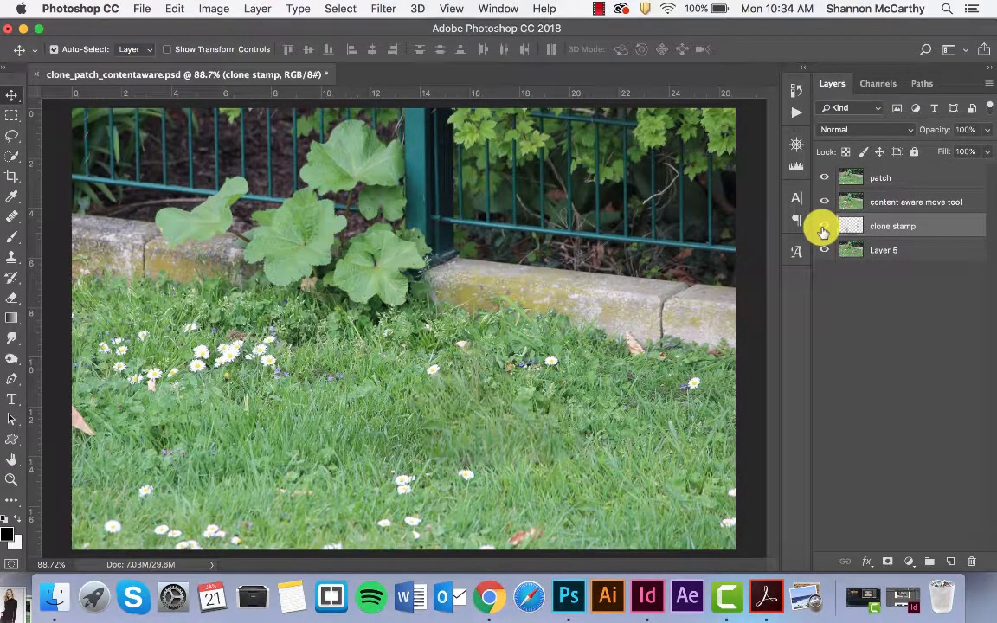
{"action": "left_click_drag", "start_coordinate": [826, 183], "coordinate": [823, 224]}
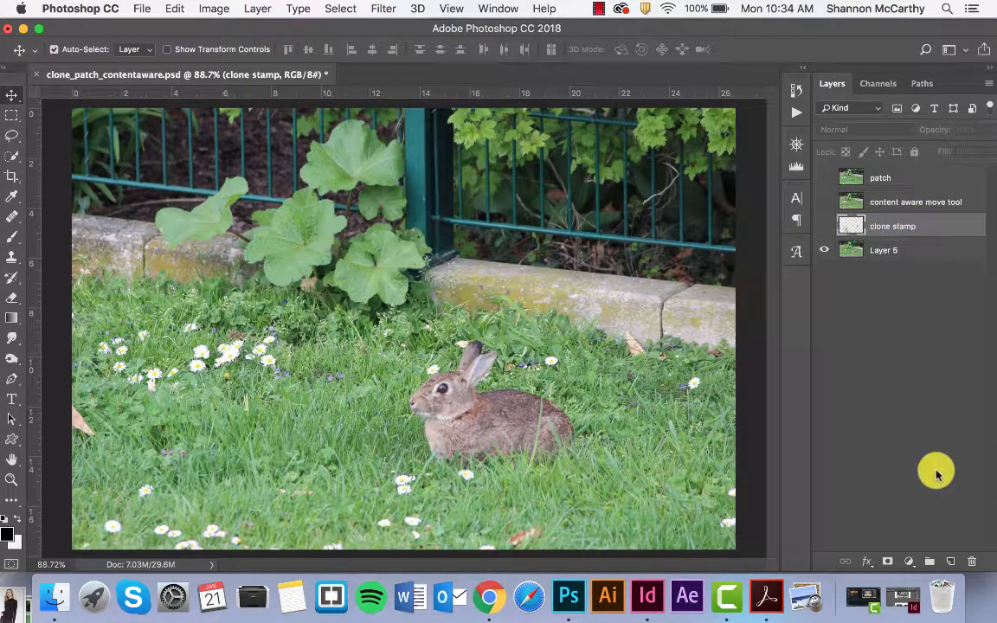
Create a new layer directly above the original photo layer, below clone stamp, and name it "clone stamp 2"
{"action": "left_click", "coordinate": [951, 563]}
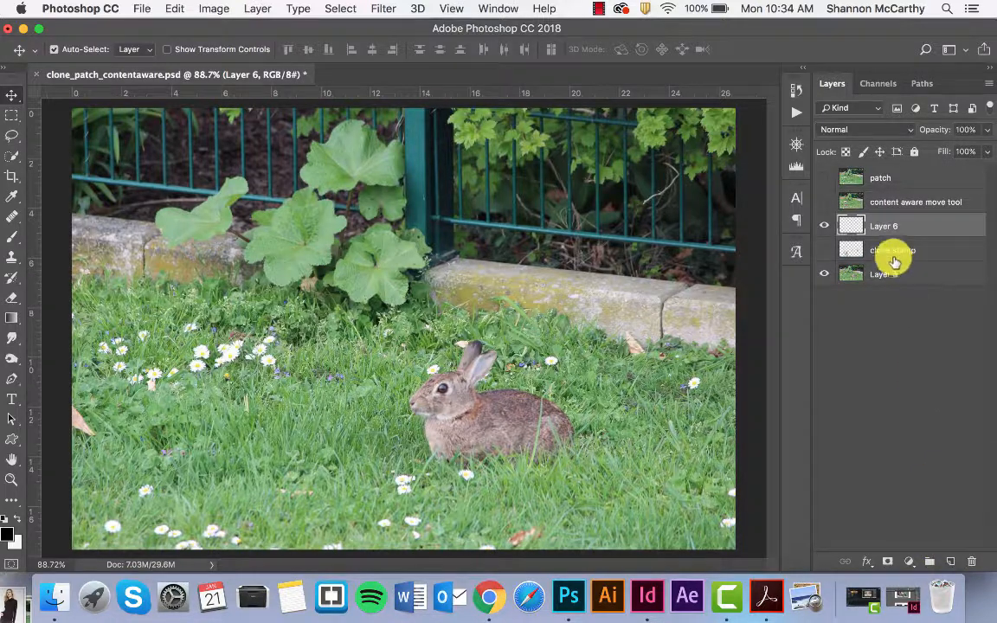
{"action": "left_click_drag", "start_coordinate": [888, 225], "coordinate": [888, 259]}
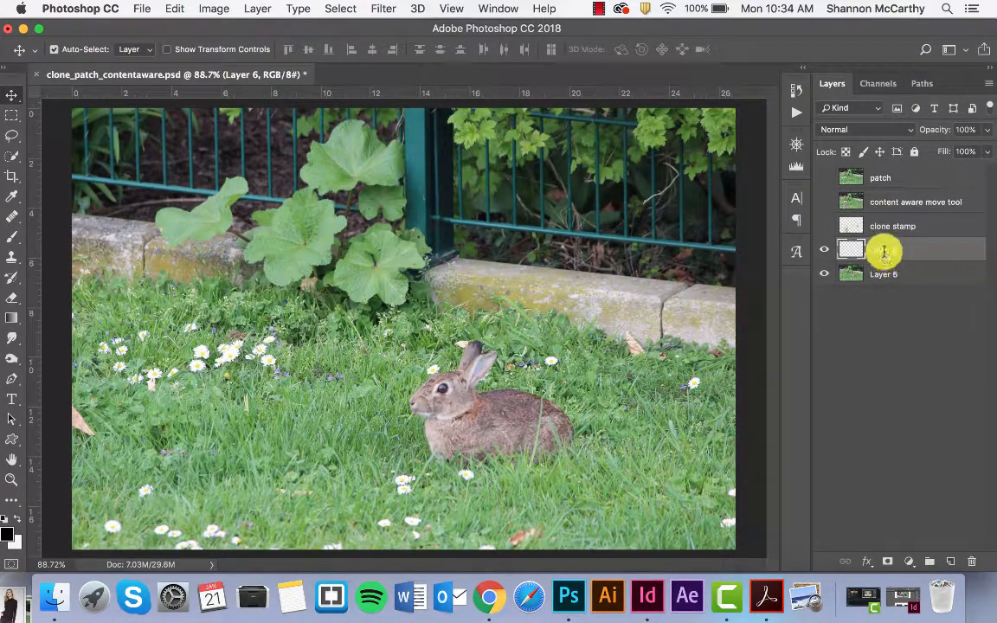
{"action": "type", "text": "clone stamp 2"}
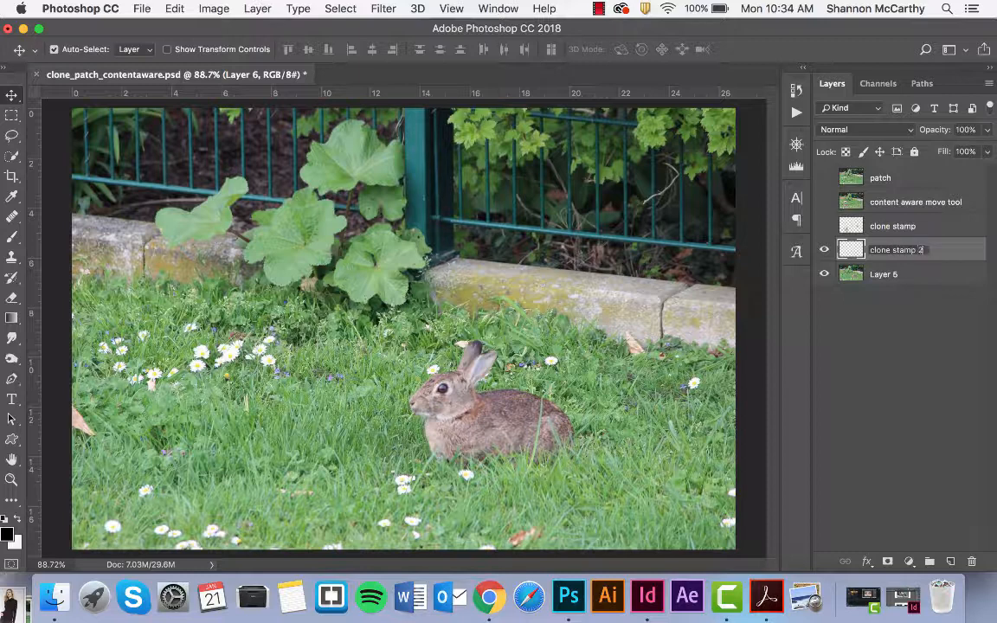
{"action": "key", "text": "Return"}
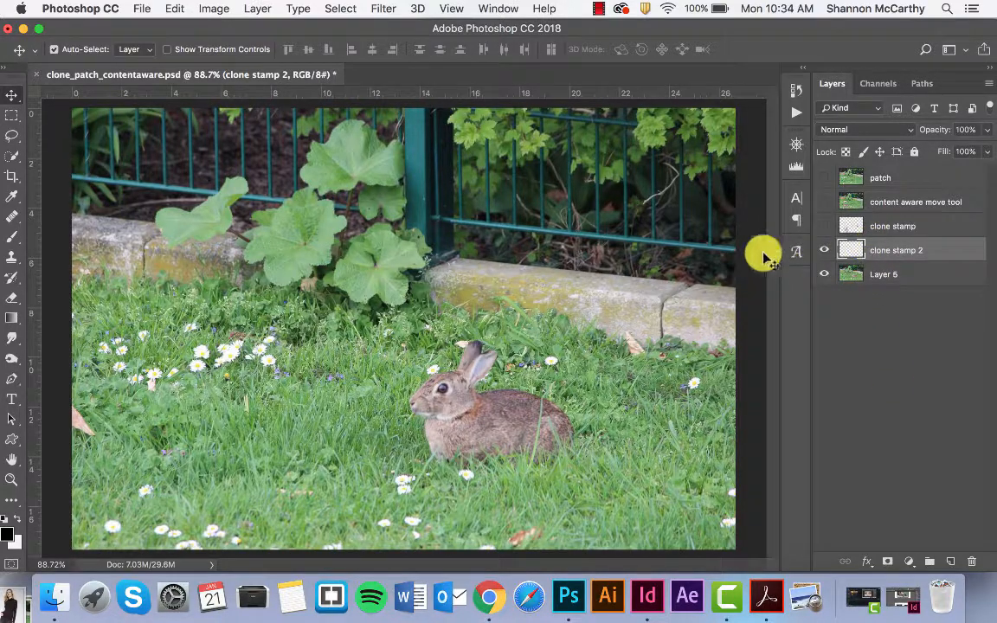
Activate the Clone Stamp Tool for working on the clone stamp 2 layer
{"action": "left_click", "coordinate": [11, 215]}
{"action": "left_click", "coordinate": [12, 257]}
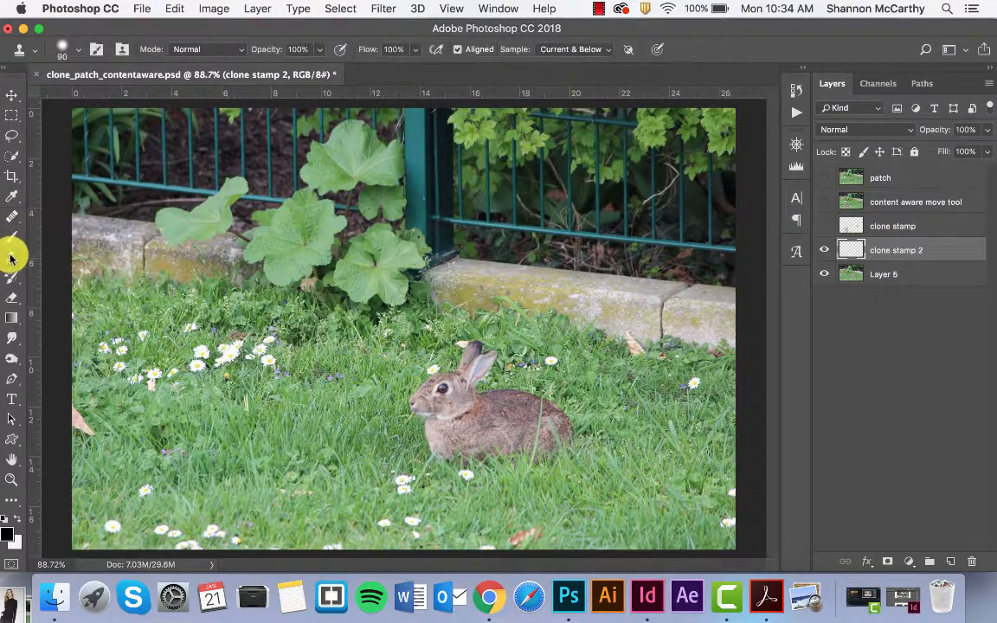
{"action": "left_click", "coordinate": [12, 259]}
{"action": "left_click", "coordinate": [50, 257]}
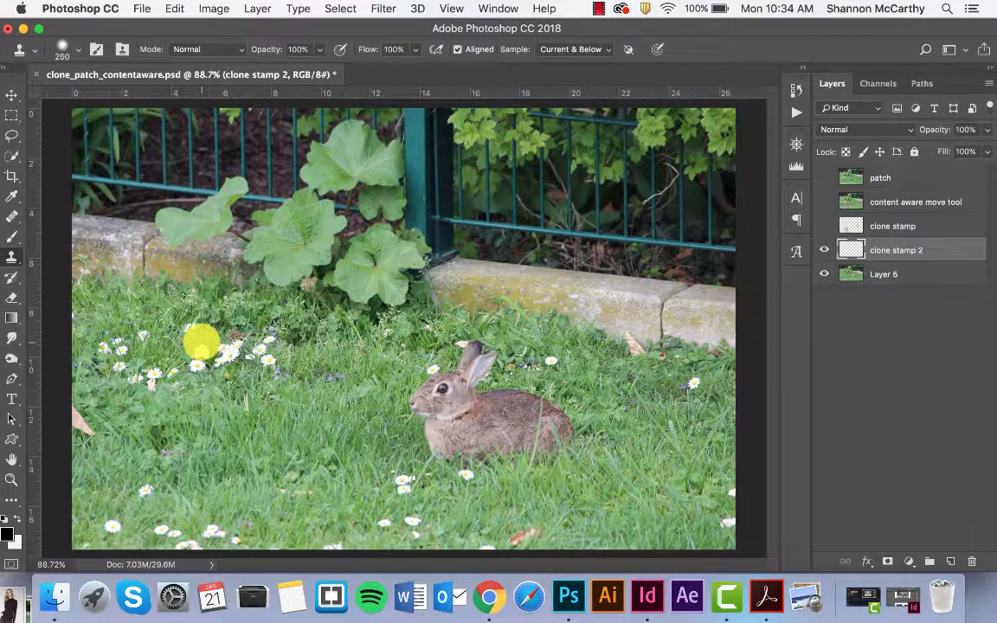
Clone several copies of the white daisy into the grass just behind the rabbit's back, using a 60 px clone brush
{"action": "key", "text": "bracketright"}
{"action": "key", "text": "bracketright"}
{"action": "key", "text": "bracketright"}
{"action": "key", "text": "bracketright"}
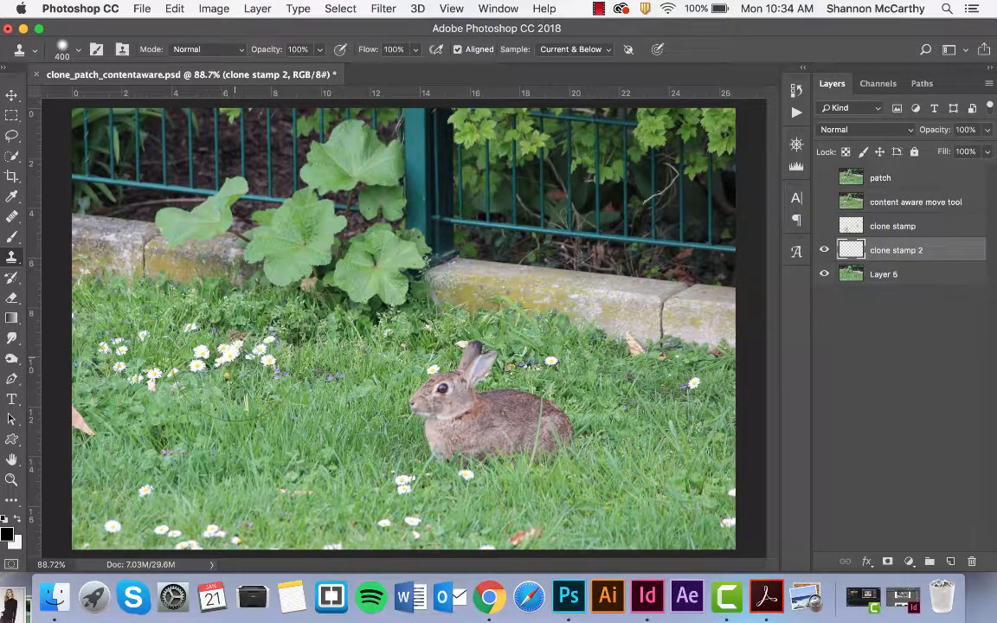
{"action": "key", "text": "bracketleft"}
{"action": "key", "text": "bracketleft"}
{"action": "key", "text": "bracketleft"}
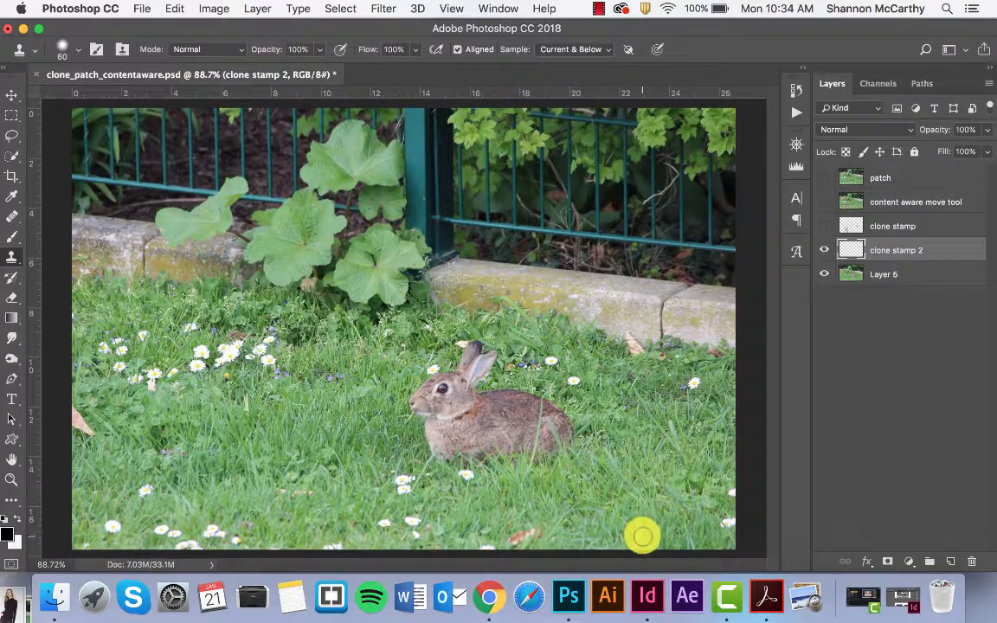
{"action": "left_click", "coordinate": [573, 382], "text": "alt"}
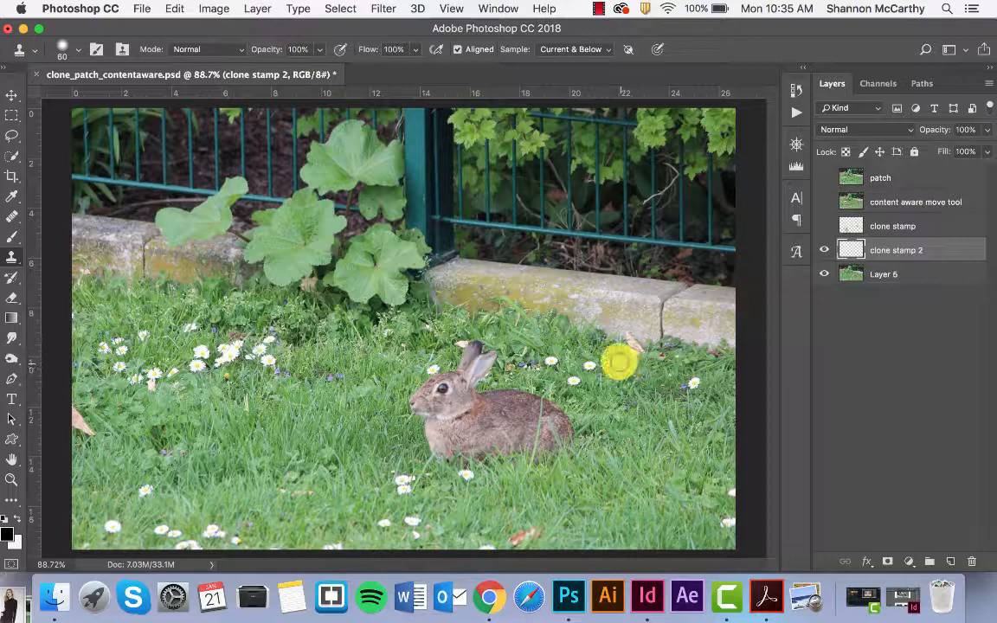
{"action": "key", "text": "super+plus"}
{"action": "key", "text": "super+plus"}
{"action": "scroll", "coordinate": [618, 359], "scroll_direction": "right", "scroll_amount": 5}
{"action": "scroll", "coordinate": [617, 358], "scroll_direction": "down", "scroll_amount": 3}
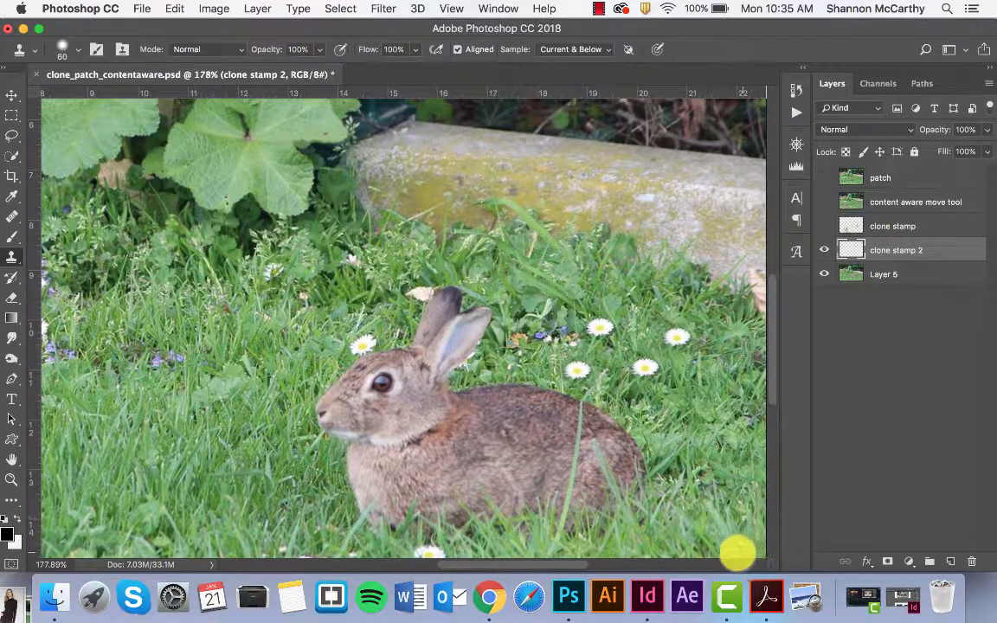
{"action": "key", "text": "super+0"}
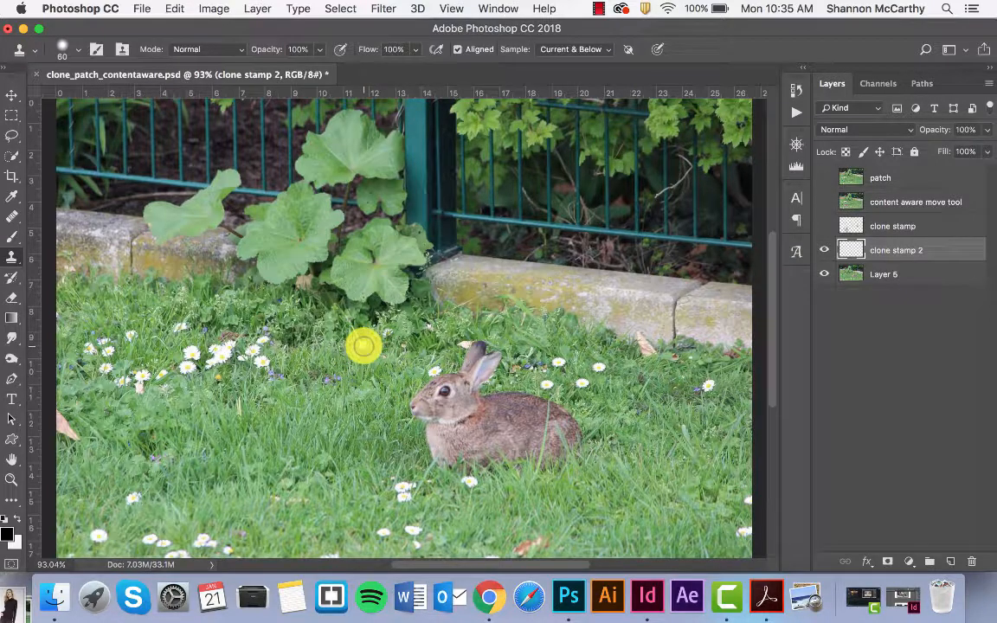
Clone a daisy into the grass in front of the rabbit's head and undo the stray brown clone mark below it
{"action": "left_click", "coordinate": [426, 436], "text": "alt"}
{"action": "left_click", "coordinate": [371, 384]}
{"action": "key", "text": "super+plus"}
{"action": "key", "text": "super+plus"}
{"action": "key", "text": "super+plus"}
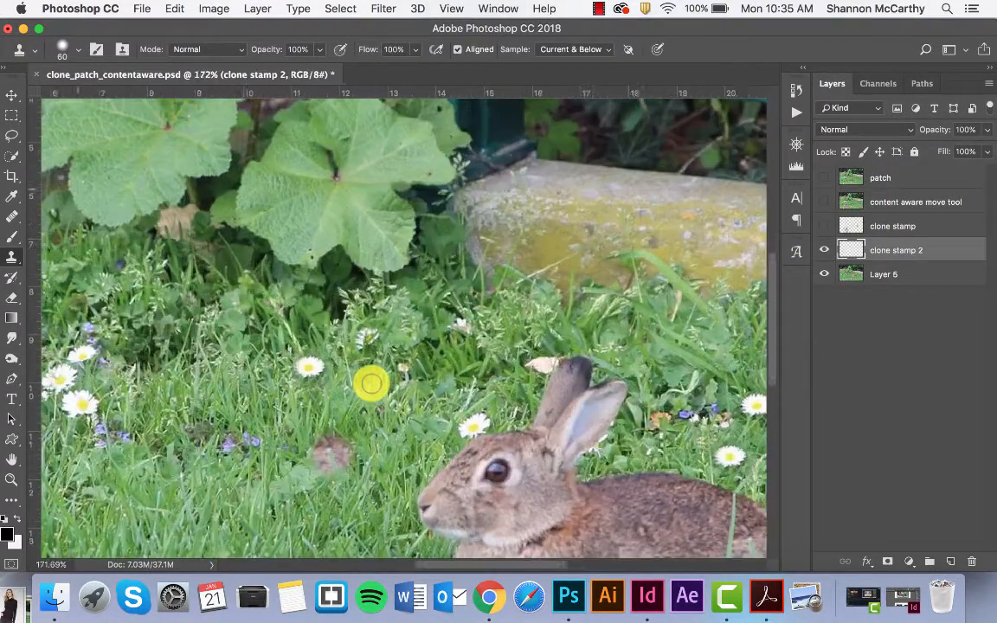
{"action": "key", "text": "super+z"}
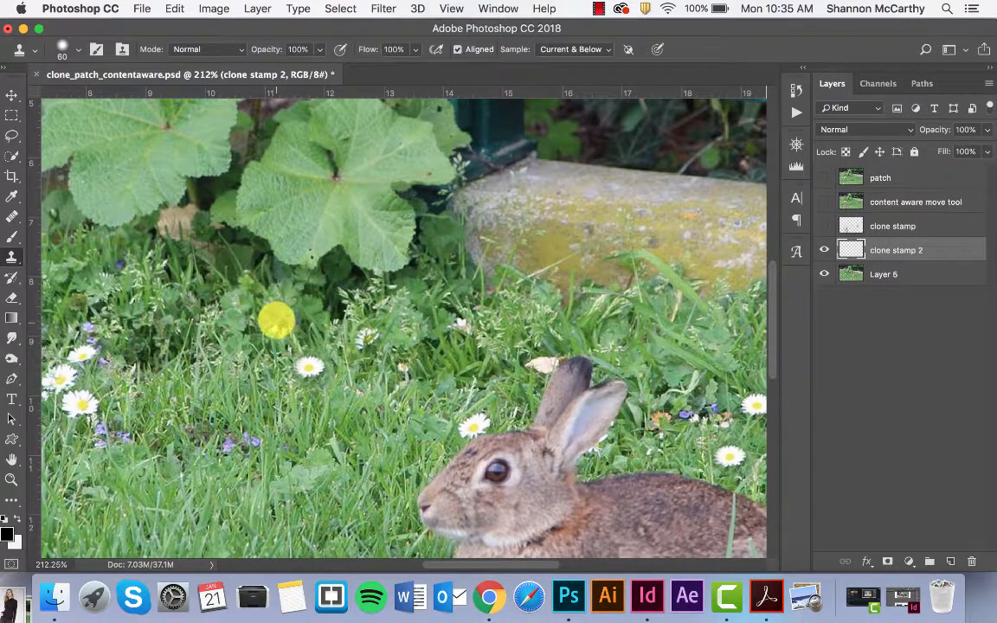
Add a layer mask to the clone stamp 2 layer
{"action": "key", "text": "v"}
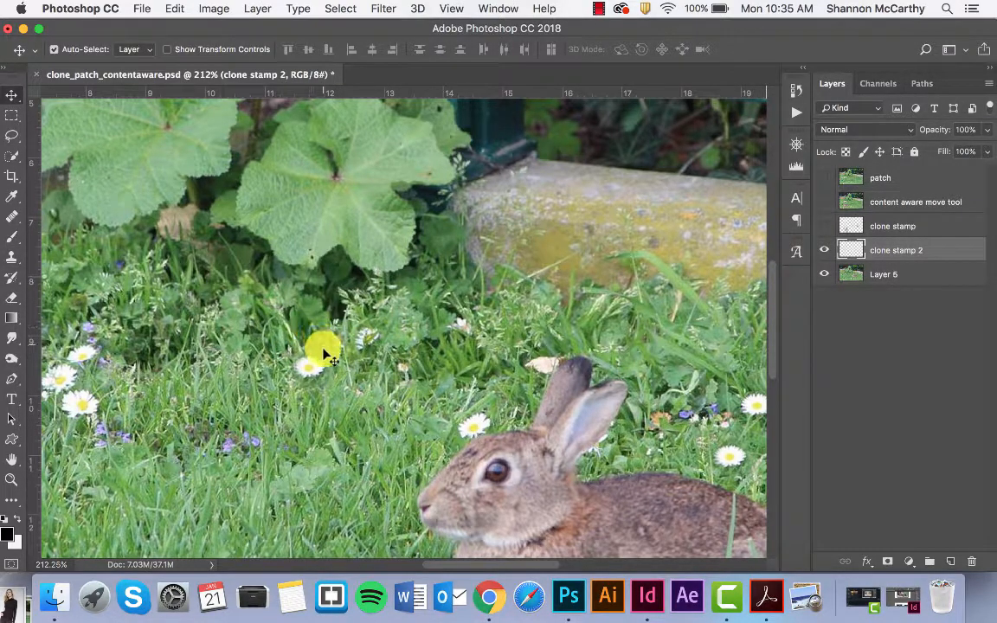
{"action": "scroll", "coordinate": [313, 379], "scroll_direction": "up", "scroll_amount": 5}
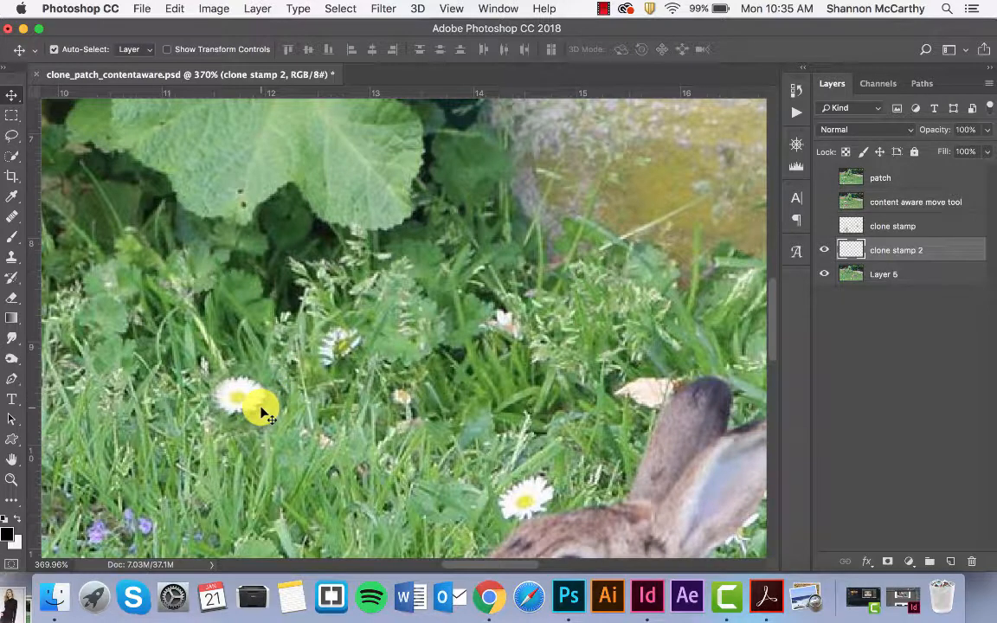
{"action": "key", "text": "e"}
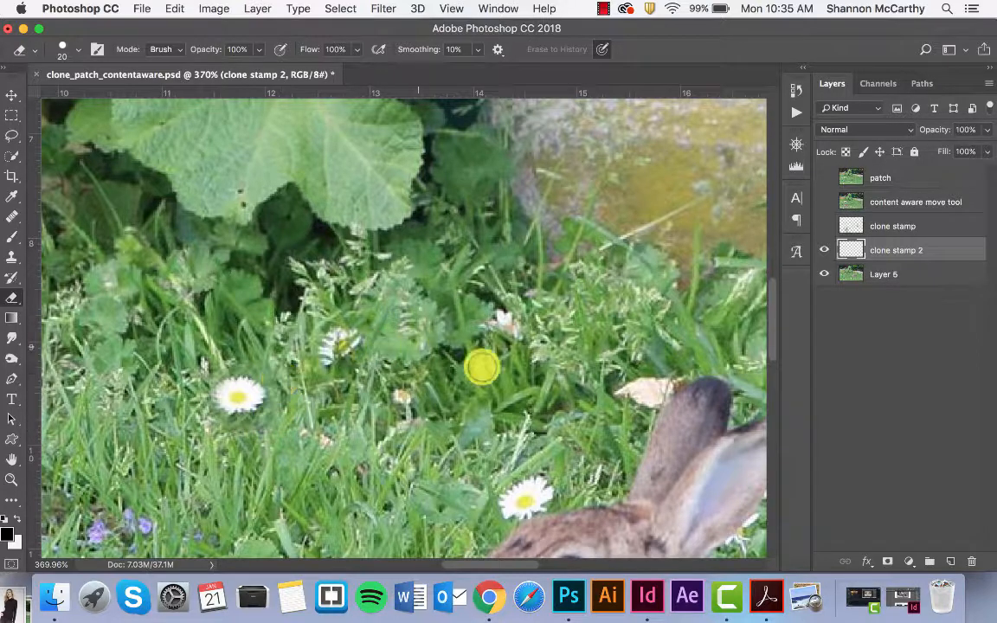
{"action": "left_click", "coordinate": [889, 563]}
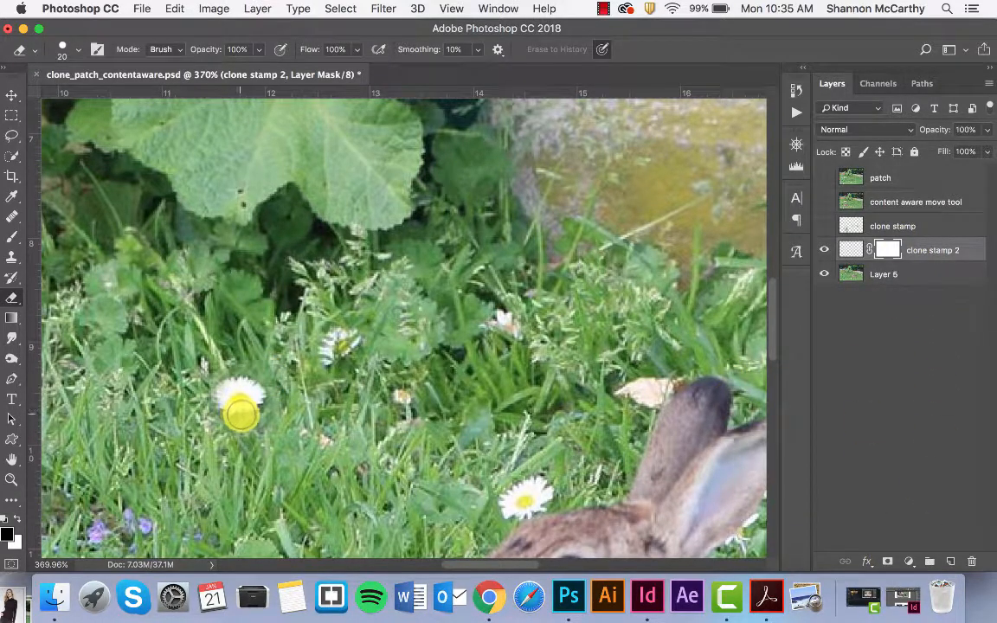
Paint black on the mask around the cloned daisy with a 35 px brush at 100% opacity to hide its surrounding grass
{"action": "key", "text": "b"}
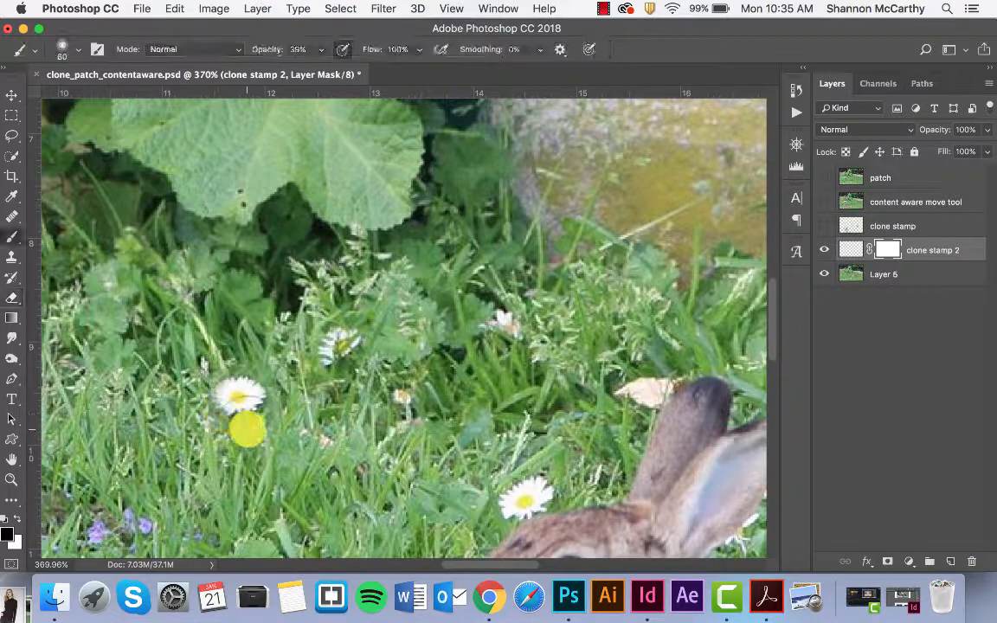
{"action": "key", "text": "3"}
{"action": "key", "text": "9"}
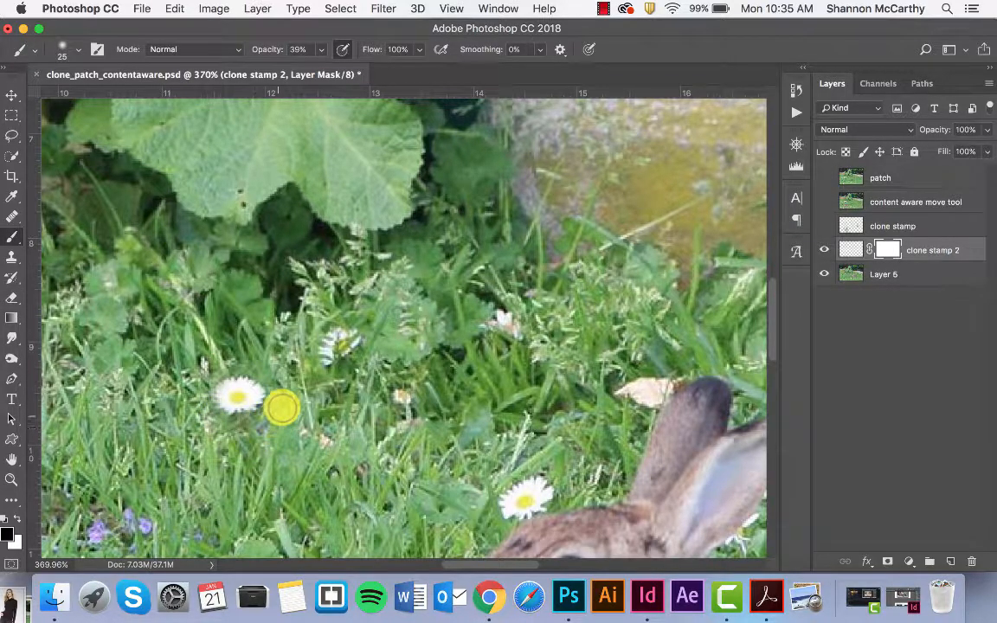
{"action": "mouse_move", "coordinate": [260, 383]}
{"action": "left_mouse_down"}
{"action": "mouse_move", "coordinate": [223, 388]}
{"action": "mouse_move", "coordinate": [242, 365]}
{"action": "mouse_move", "coordinate": [233, 386]}
{"action": "mouse_move", "coordinate": [242, 396]}
{"action": "mouse_move", "coordinate": [287, 389]}
{"action": "left_mouse_up"}
{"action": "left_click", "coordinate": [320, 50]}
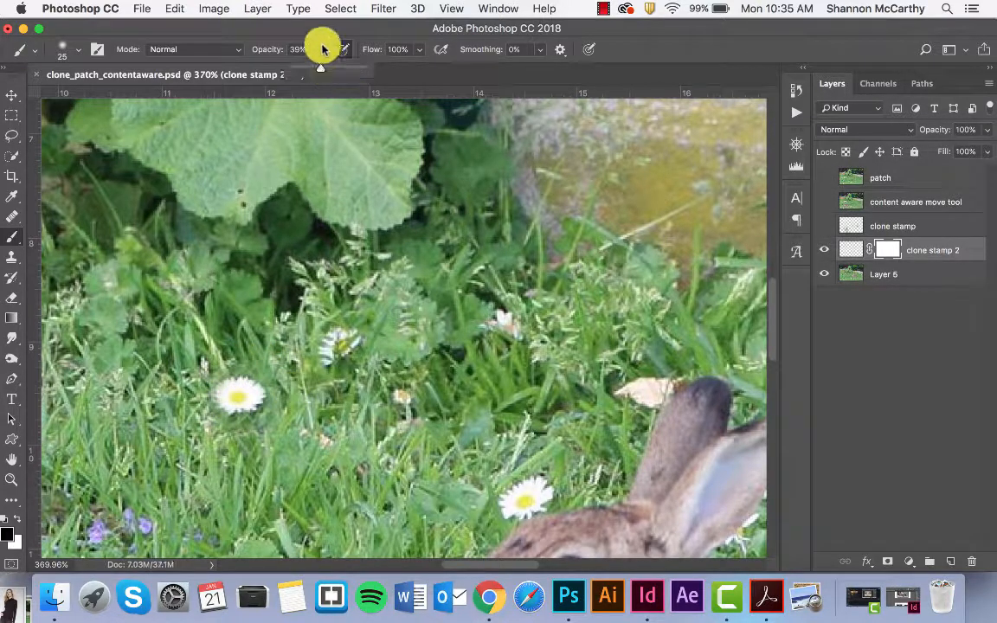
{"action": "left_click_drag", "start_coordinate": [319, 62], "coordinate": [385, 70]}
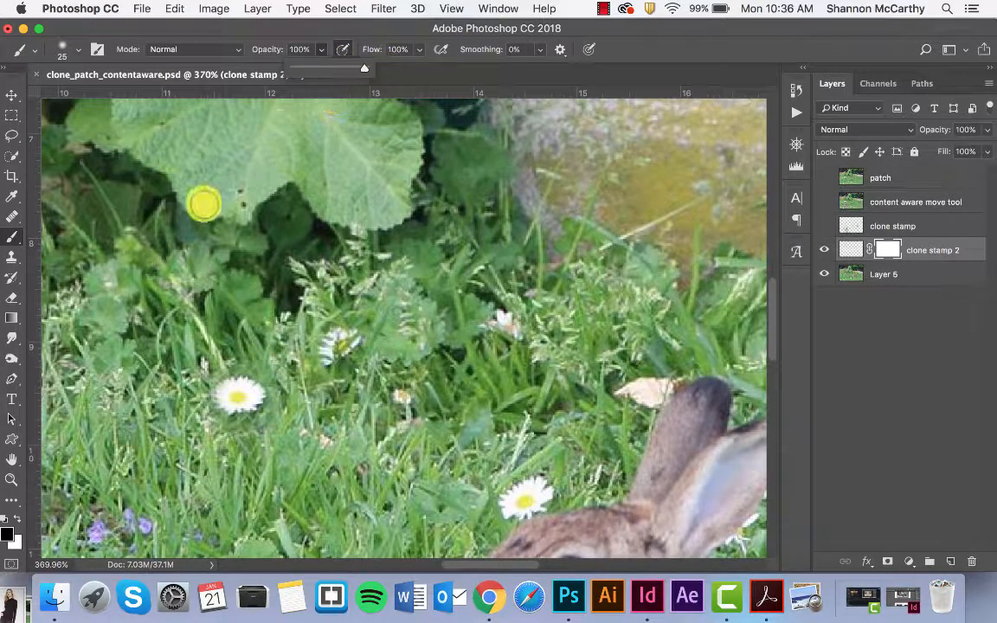
{"action": "left_click", "coordinate": [291, 410]}
{"action": "key", "text": "bracketright"}
{"action": "key", "text": "bracketright"}
{"action": "scroll", "coordinate": [290, 408], "scroll_direction": "up", "scroll_amount": 2}
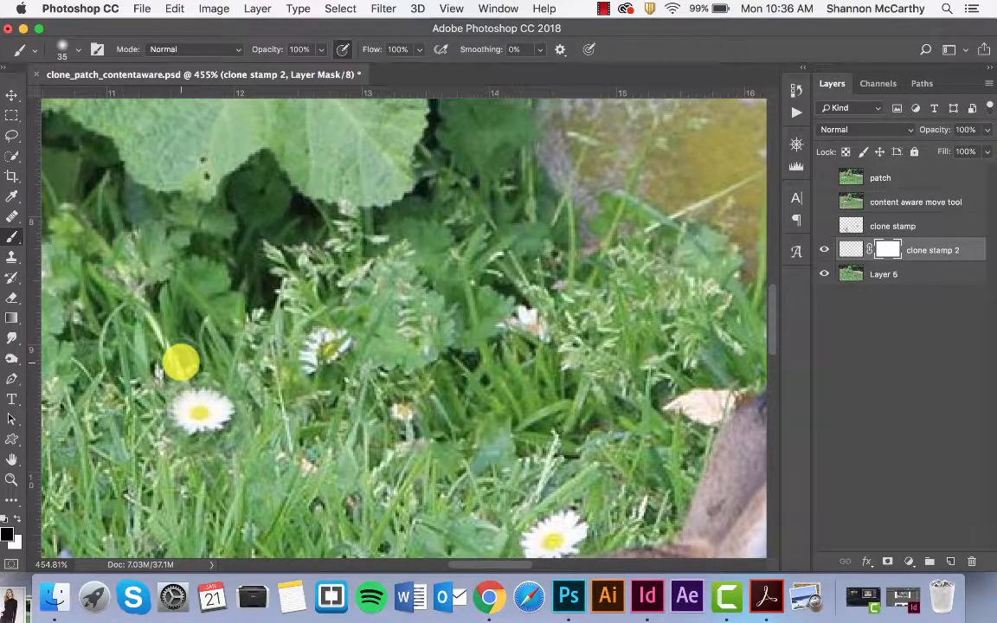
{"action": "mouse_move", "coordinate": [183, 362]}
{"action": "left_mouse_down"}
{"action": "mouse_move", "coordinate": [143, 417]}
{"action": "mouse_move", "coordinate": [155, 451]}
{"action": "left_mouse_up"}
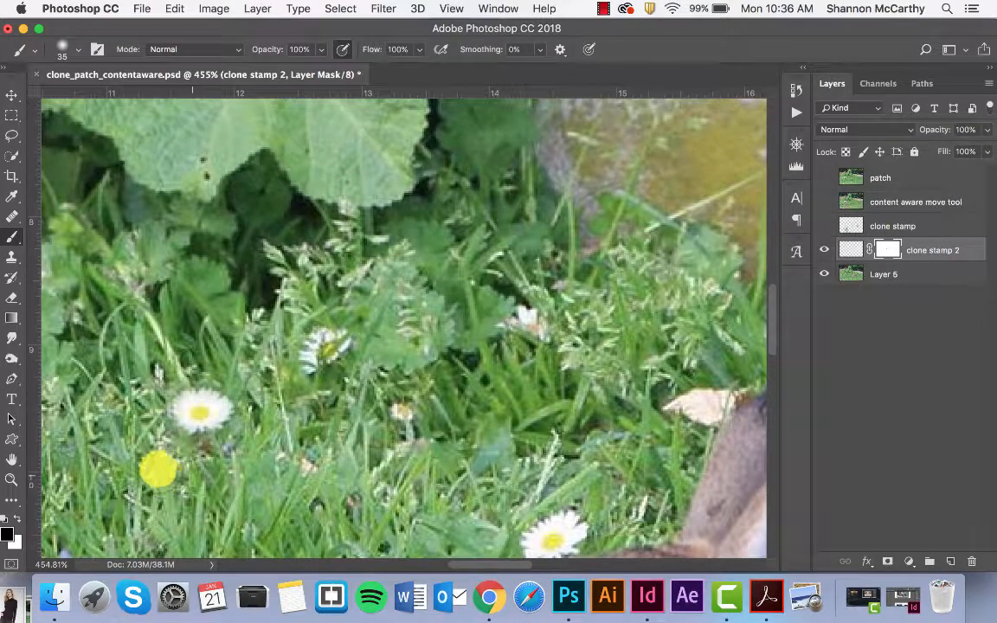
Toggle the clone stamp 2 layer off and on to compare the whole photo with and without the cloned daisies
{"action": "key", "text": "super+0"}
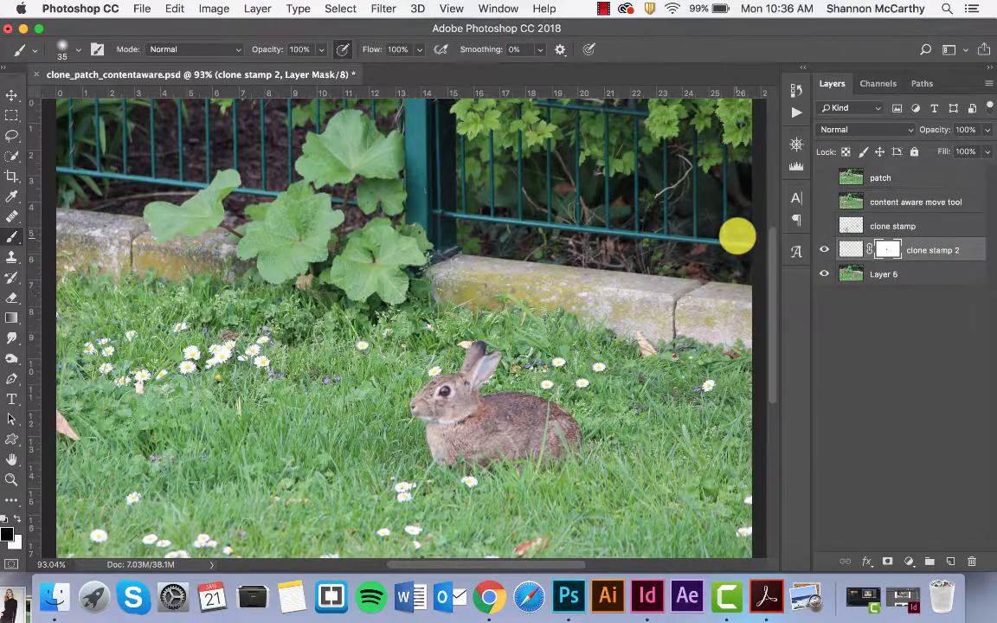
{"action": "left_click", "coordinate": [825, 250]}
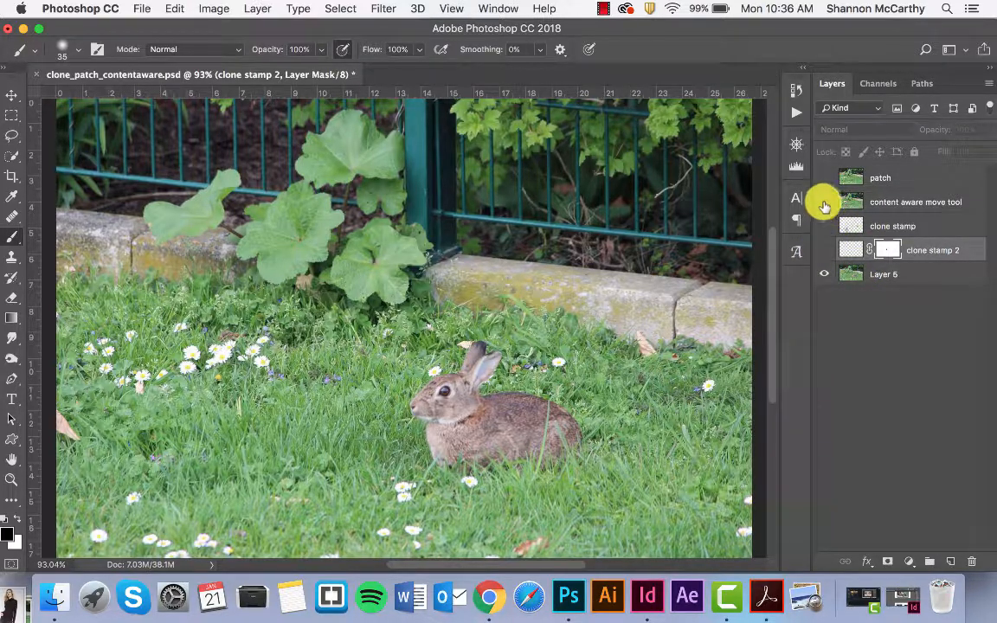
{"action": "left_click", "coordinate": [824, 251]}
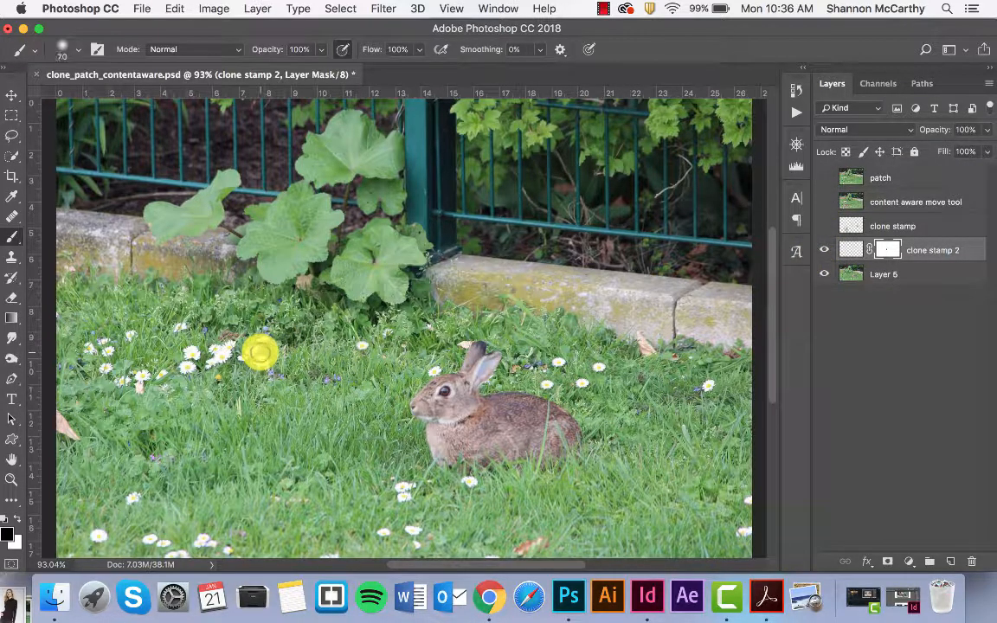
Clone the daisy cluster into the open grass below it with a 500 px brush, working on the clone stamp 2 layer instead of its mask
{"action": "left_click", "coordinate": [11, 256]}
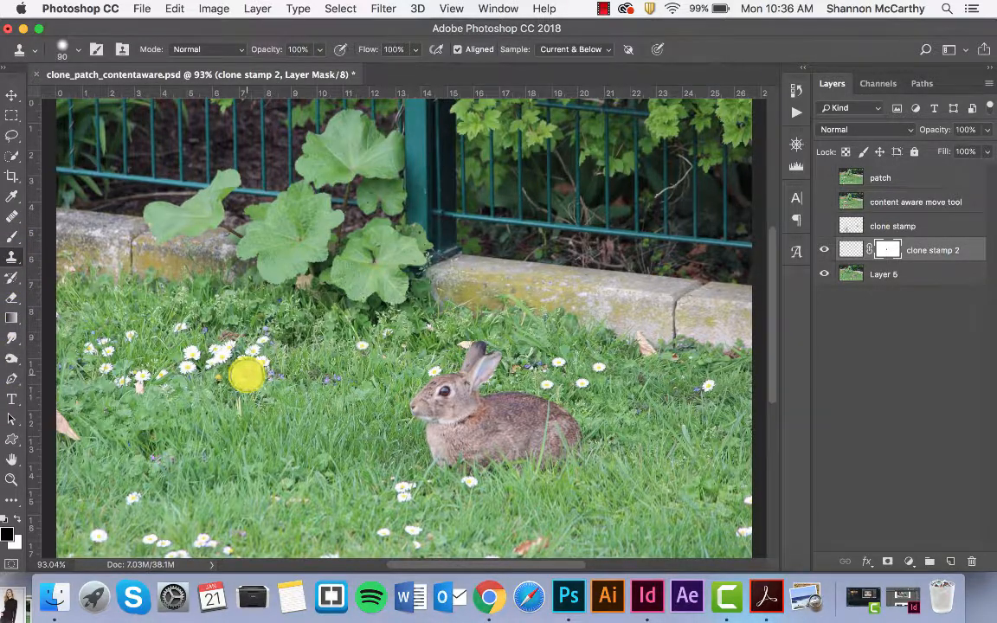
{"action": "key", "text": "bracketright"}
{"action": "key", "text": "bracketright"}
{"action": "key", "text": "bracketright"}
{"action": "key", "text": "bracketright"}
{"action": "key", "text": "bracketright"}
{"action": "key", "text": "bracketright"}
{"action": "key", "text": "bracketright"}
{"action": "key", "text": "bracketright"}
{"action": "key", "text": "bracketright"}
{"action": "key", "text": "bracketright"}
{"action": "key", "text": "bracketright"}
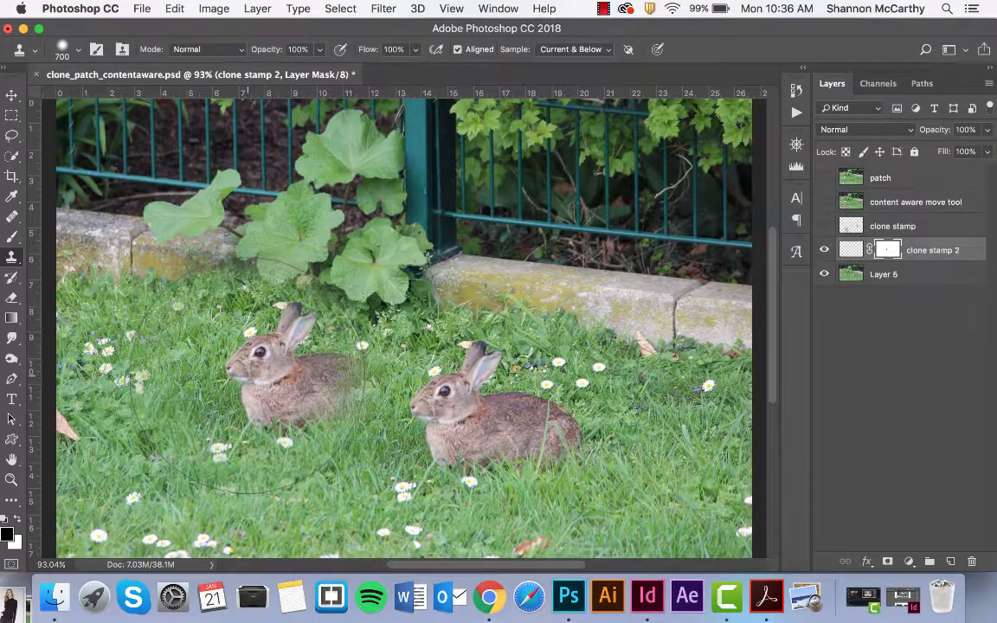
{"action": "key", "text": "bracketleft"}
{"action": "key", "text": "bracketleft"}
{"action": "key", "text": "bracketleft"}
{"action": "left_click_drag", "start_coordinate": [245, 375], "coordinate": [224, 333]}
{"action": "left_click", "coordinate": [240, 356], "text": "alt"}
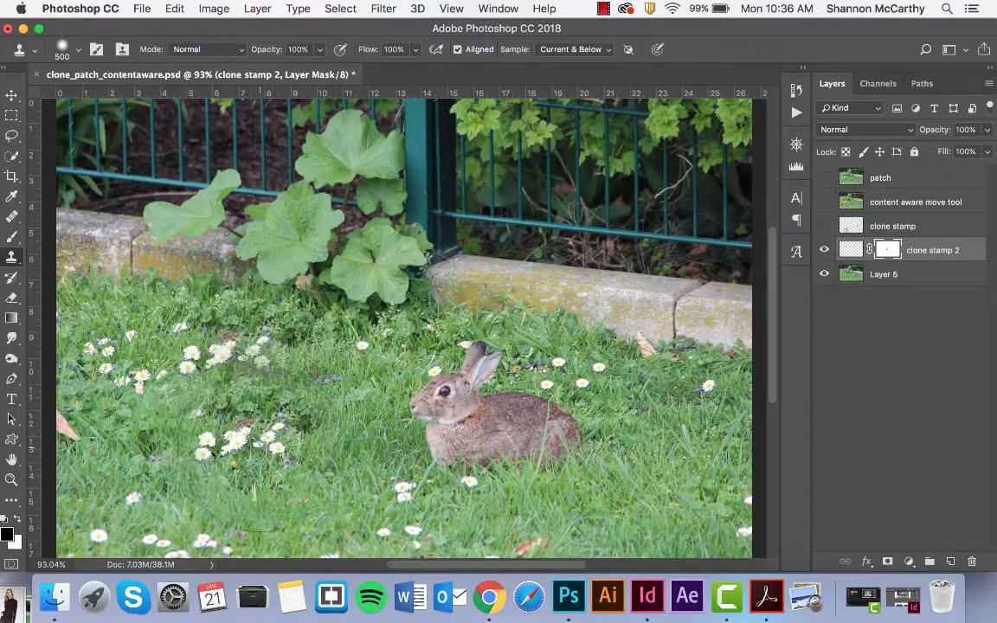
{"action": "left_click", "coordinate": [282, 466]}
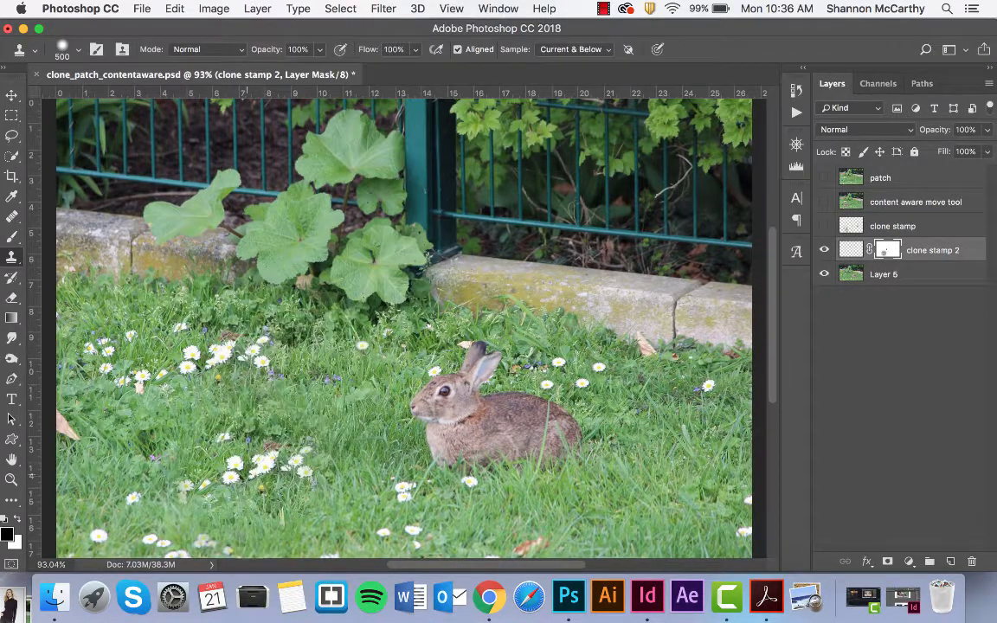
{"action": "left_click", "coordinate": [878, 275]}
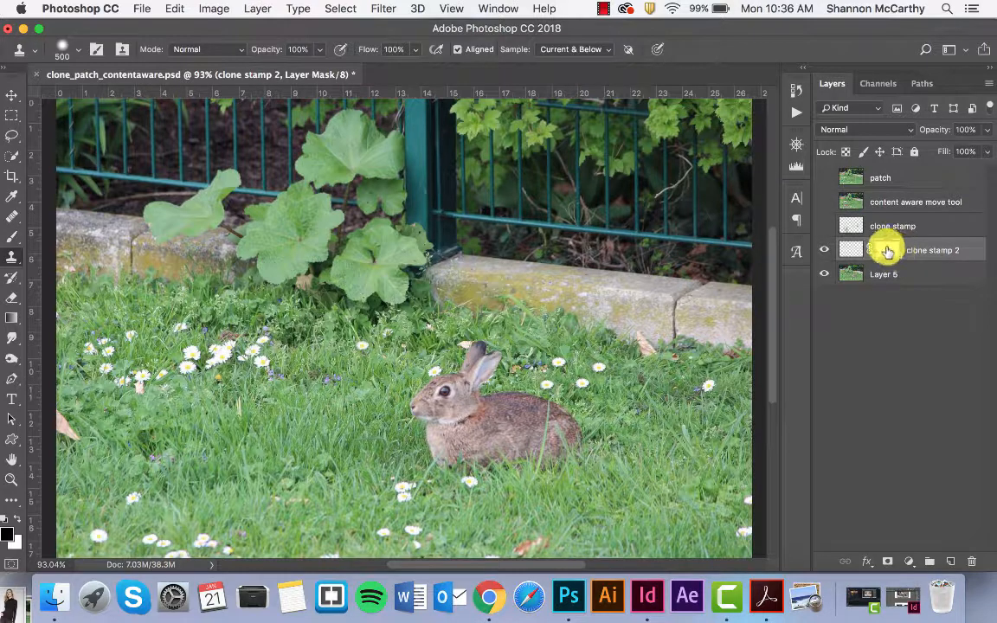
{"action": "left_click", "coordinate": [853, 250]}
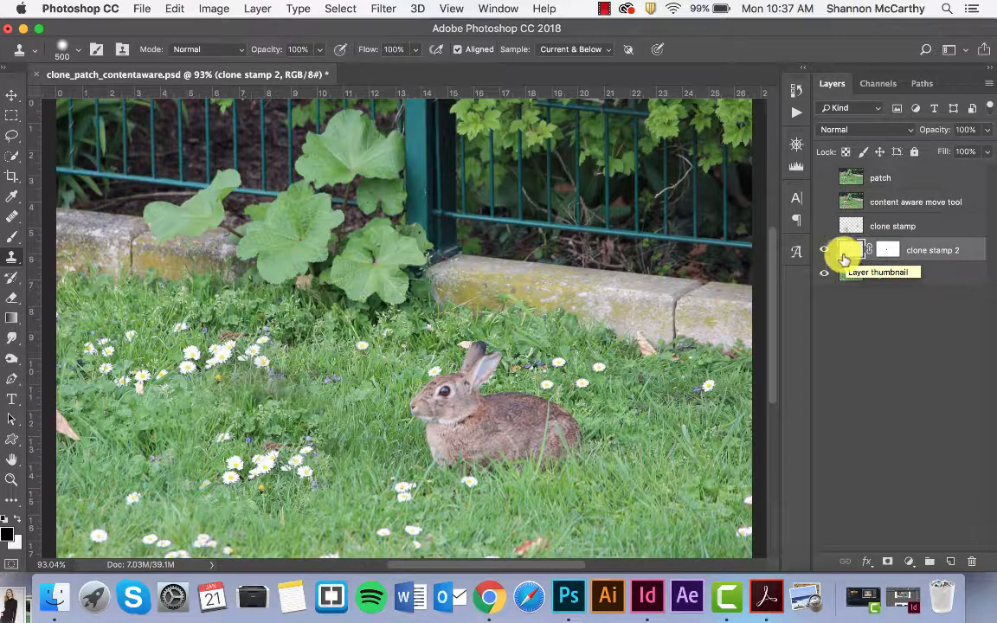
Hide the clone stamp 2 layer and briefly show the content aware move tool layer to preview the moved rabbit
{"action": "key", "text": "v"}
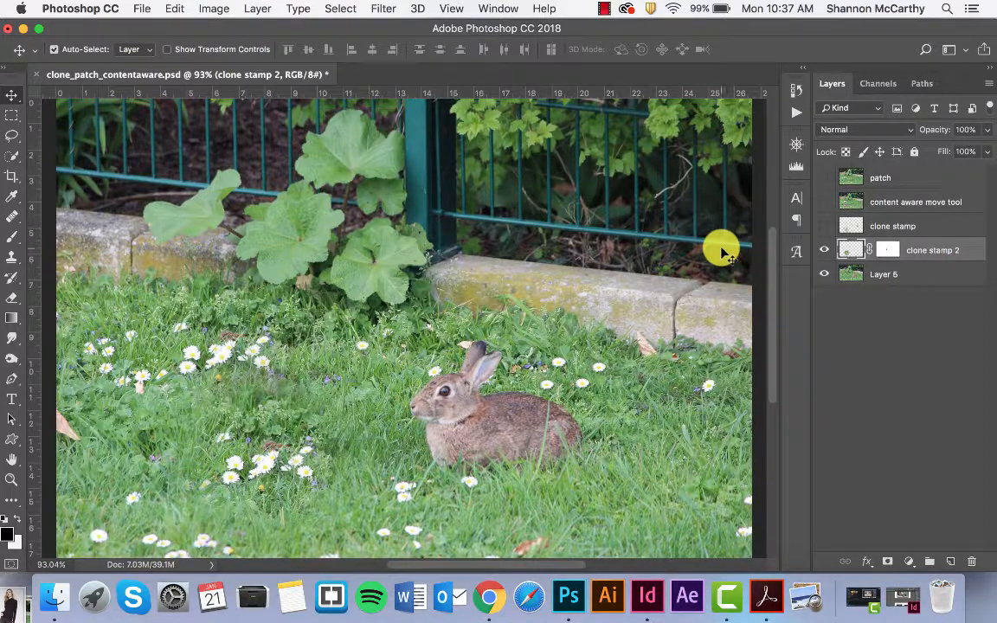
{"action": "left_click", "coordinate": [825, 251]}
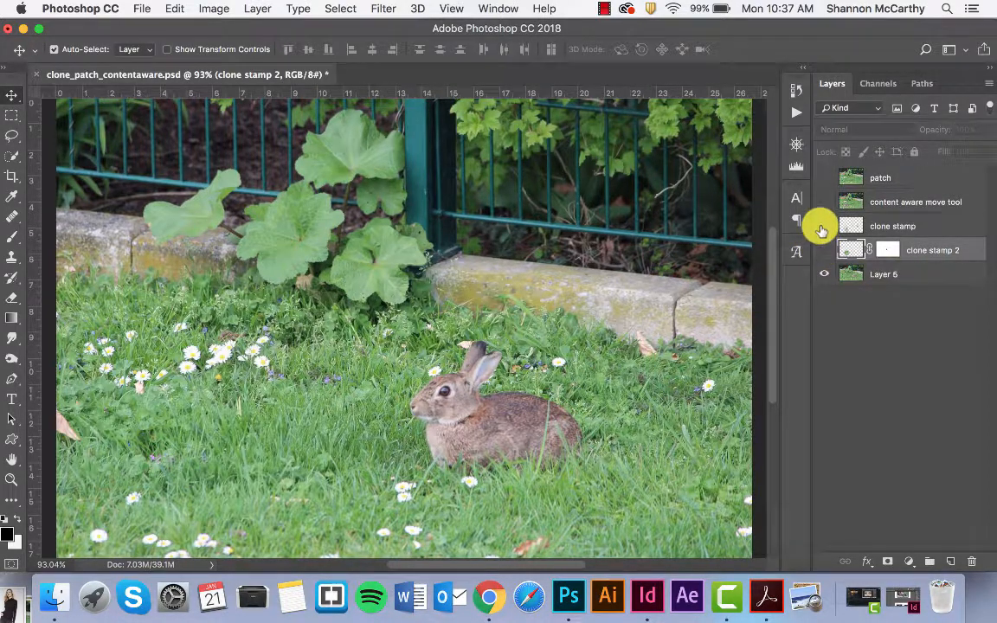
{"action": "left_click", "coordinate": [823, 201]}
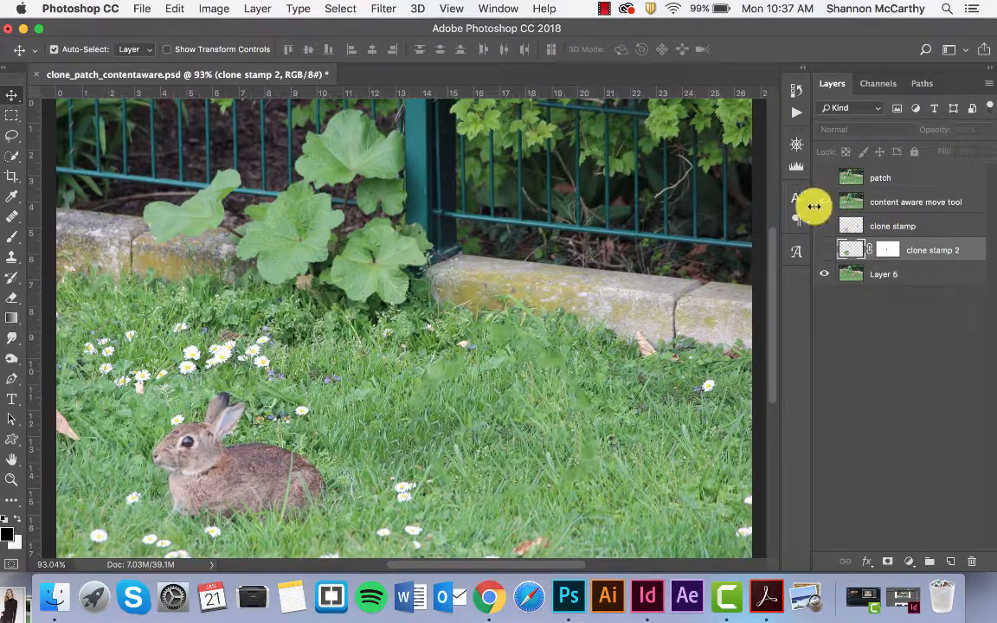
{"action": "left_click", "coordinate": [823, 202]}
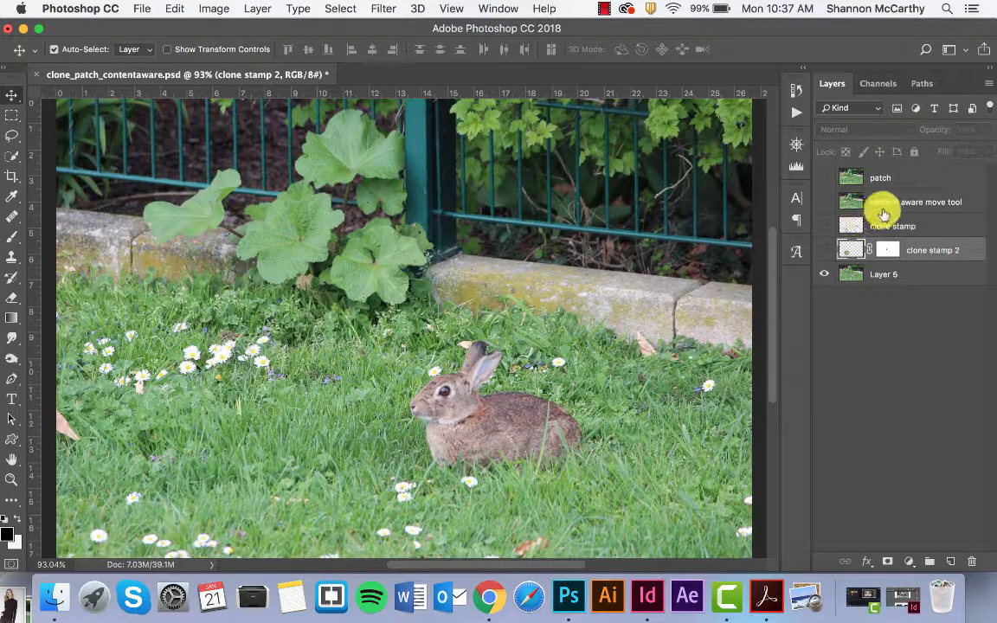
Duplicate the original photo layer
{"action": "left_click", "coordinate": [868, 274]}
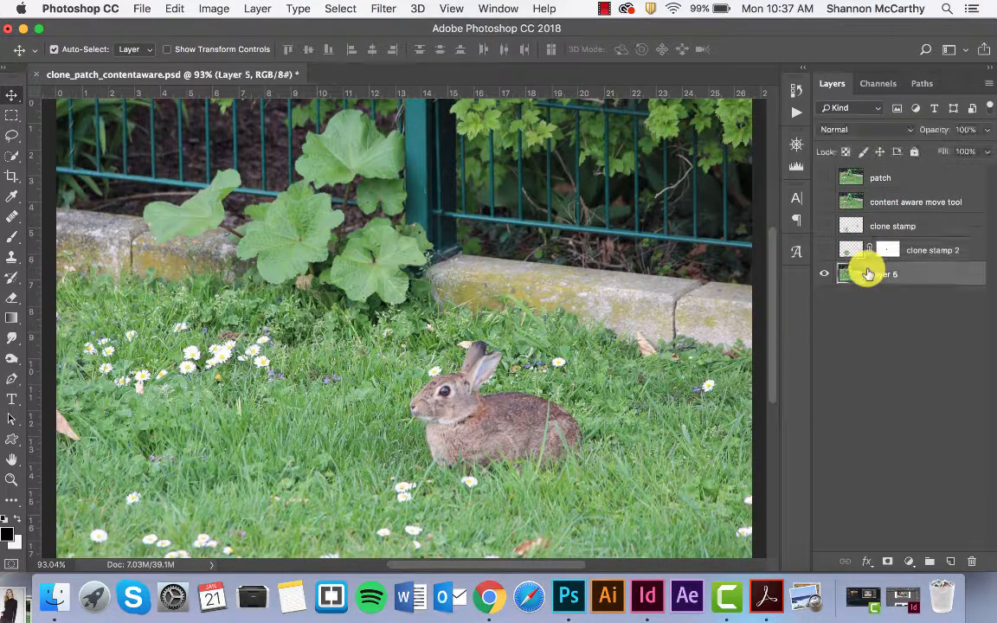
{"action": "key", "text": "super+j"}
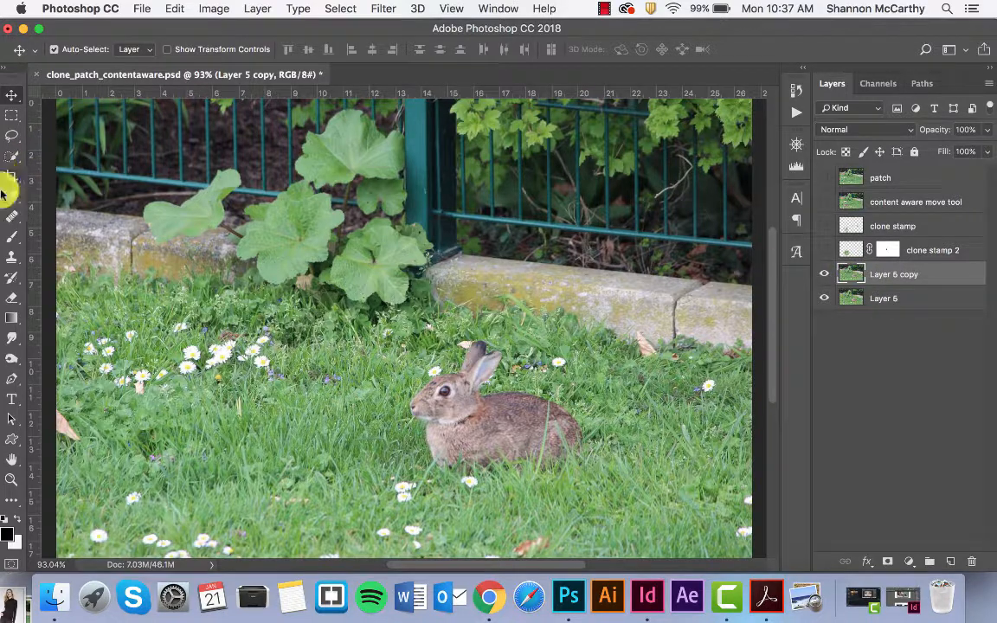
Outline the rabbit and move it to the grass below the large daisy cluster with Content-Aware Move, undo the move and deselect
{"action": "left_click_drag", "start_coordinate": [10, 217], "coordinate": [80, 260]}
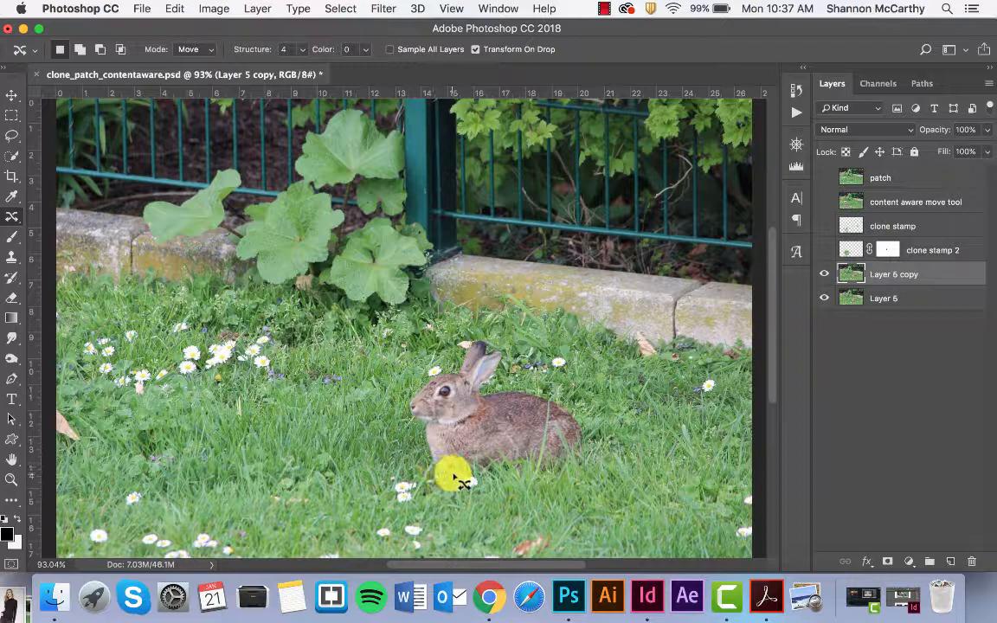
{"action": "mouse_move", "coordinate": [464, 483]}
{"action": "left_mouse_down"}
{"action": "mouse_move", "coordinate": [495, 496]}
{"action": "mouse_move", "coordinate": [521, 478]}
{"action": "mouse_move", "coordinate": [558, 490]}
{"action": "mouse_move", "coordinate": [594, 454]}
{"action": "mouse_move", "coordinate": [584, 406]}
{"action": "mouse_move", "coordinate": [520, 383]}
{"action": "mouse_move", "coordinate": [499, 338]}
{"action": "mouse_move", "coordinate": [465, 360]}
{"action": "mouse_move", "coordinate": [478, 383]}
{"action": "left_mouse_up"}
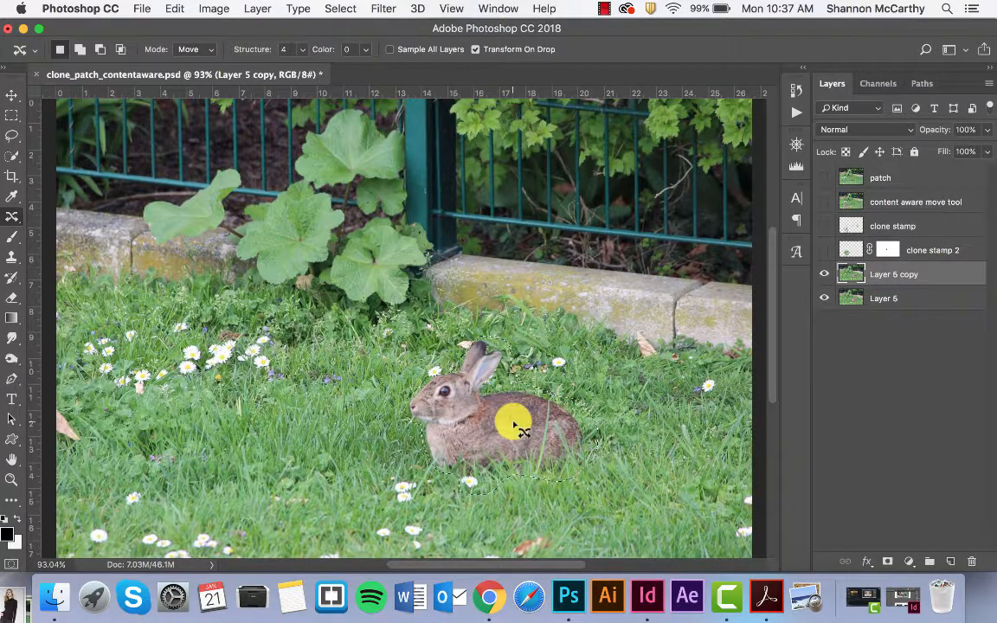
{"action": "left_click_drag", "start_coordinate": [517, 430], "coordinate": [240, 464]}
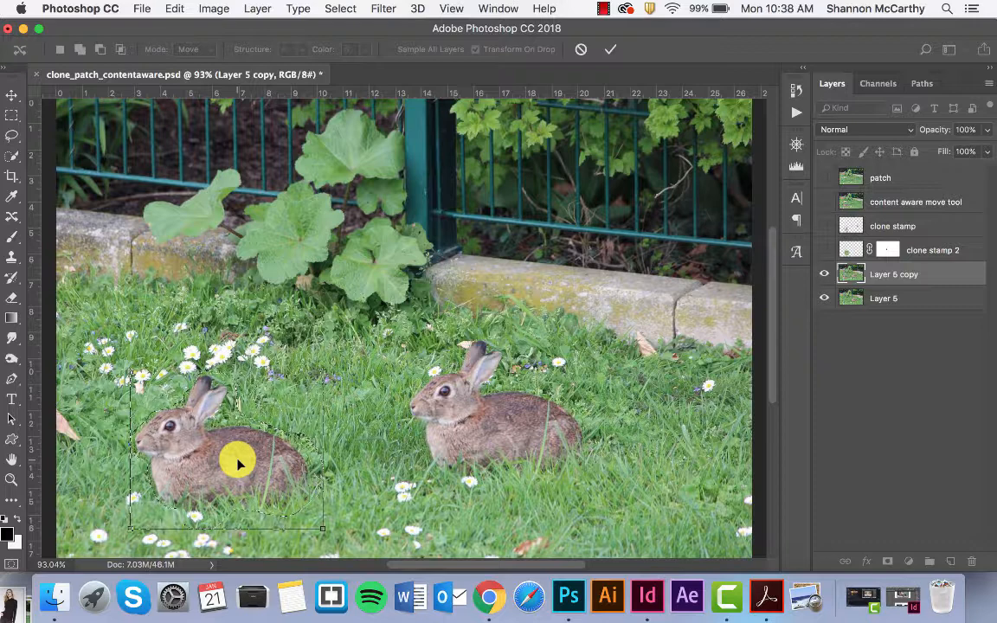
{"action": "key", "text": "Return"}
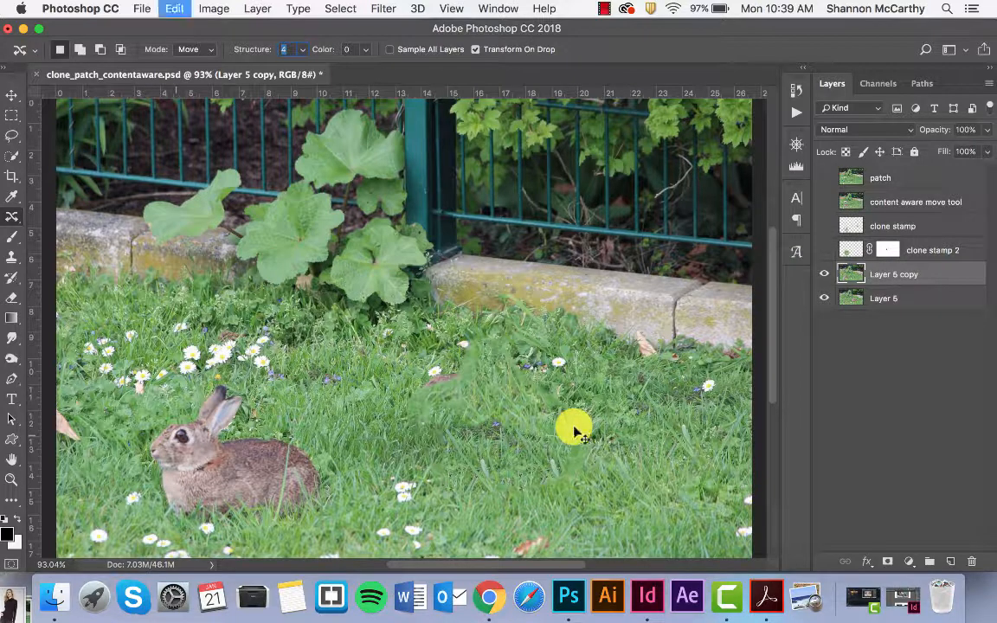
{"action": "left_click_drag", "start_coordinate": [576, 430], "coordinate": [578, 434]}
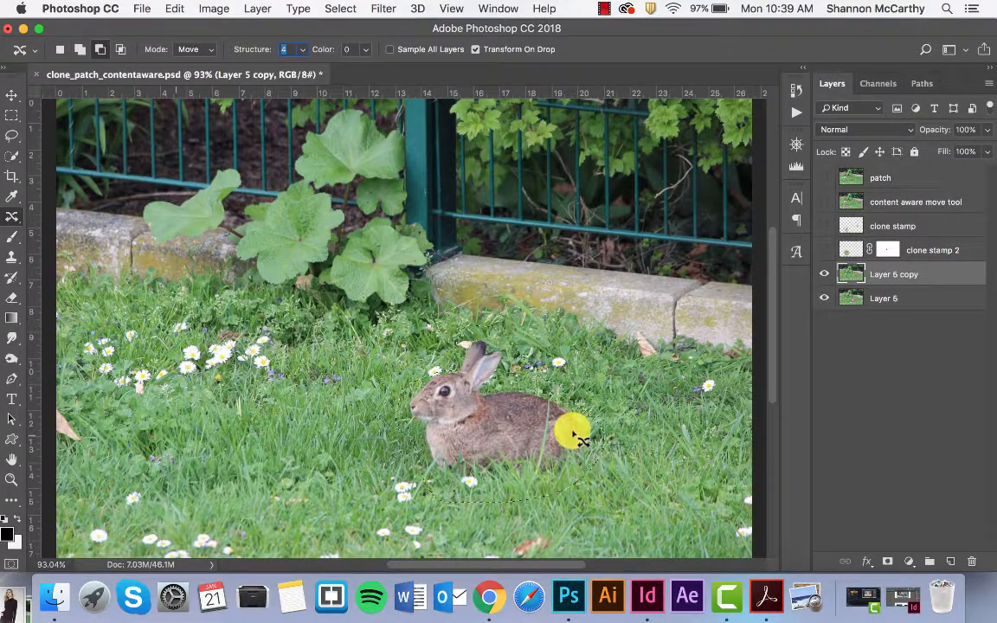
{"action": "key", "text": "super+d"}
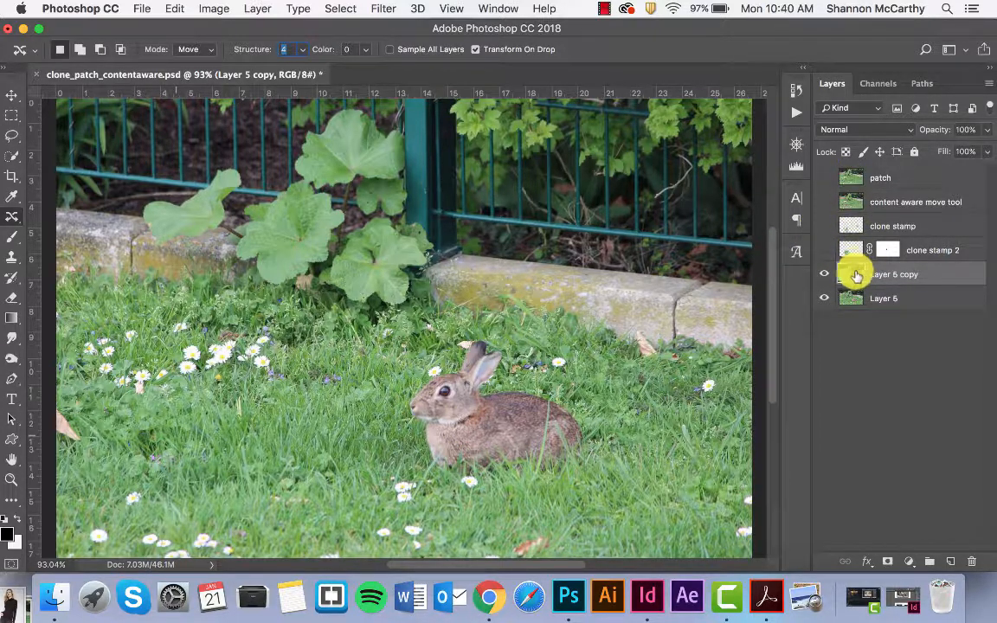
Briefly show the patch layer to preview the photo with the rabbit removed
{"action": "left_click", "coordinate": [823, 200]}
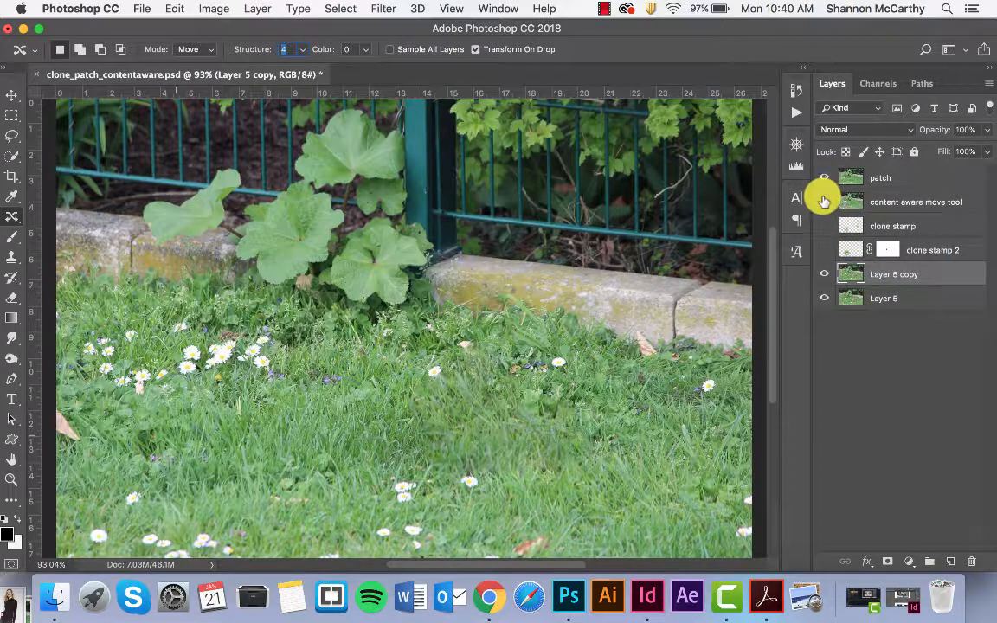
{"action": "left_click", "coordinate": [823, 200]}
{"action": "left_click", "coordinate": [823, 176]}
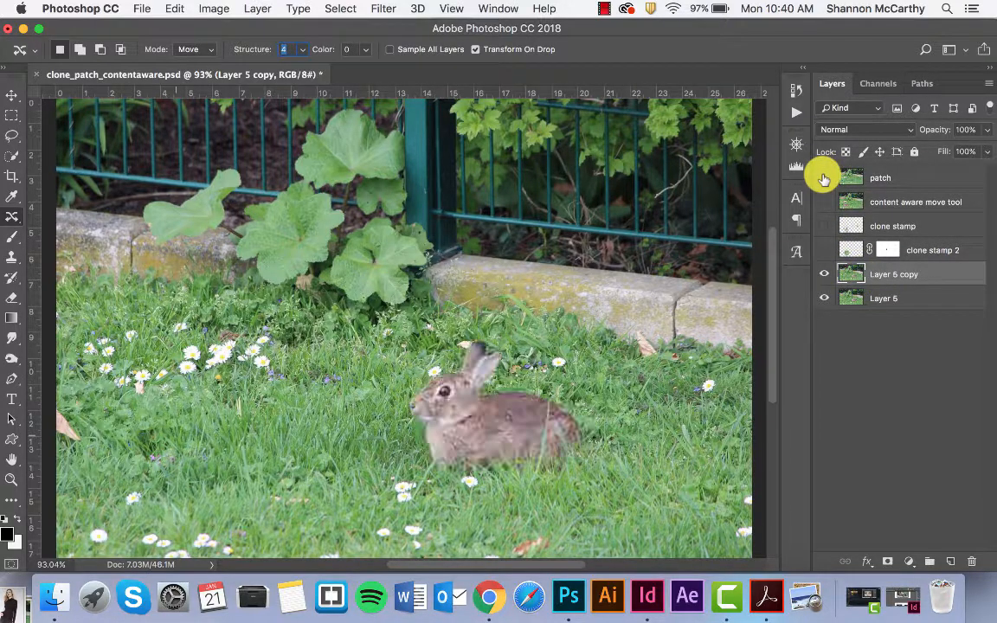
Outline the rabbit and a margin of grass around it with the Patch tool in Normal mode, on the duplicate photo layer
{"action": "right_click", "coordinate": [13, 216]}
{"action": "left_click", "coordinate": [73, 244]}
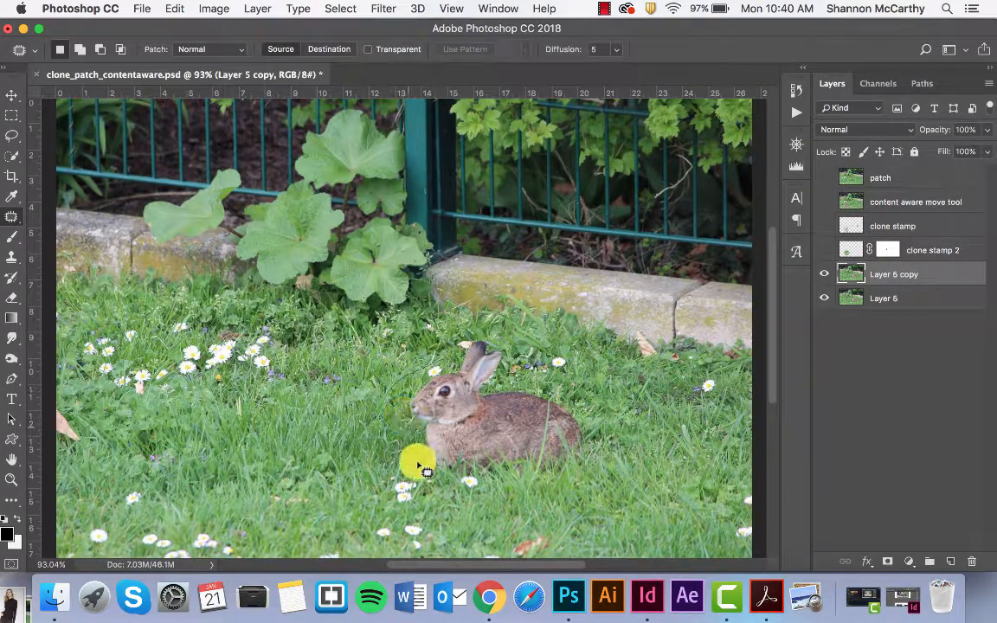
{"action": "mouse_move", "coordinate": [418, 467]}
{"action": "left_mouse_down"}
{"action": "mouse_move", "coordinate": [482, 507]}
{"action": "mouse_move", "coordinate": [536, 501]}
{"action": "mouse_move", "coordinate": [584, 476]}
{"action": "mouse_move", "coordinate": [597, 428]}
{"action": "mouse_move", "coordinate": [539, 344]}
{"action": "mouse_move", "coordinate": [472, 329]}
{"action": "mouse_move", "coordinate": [461, 371]}
{"action": "left_mouse_up"}
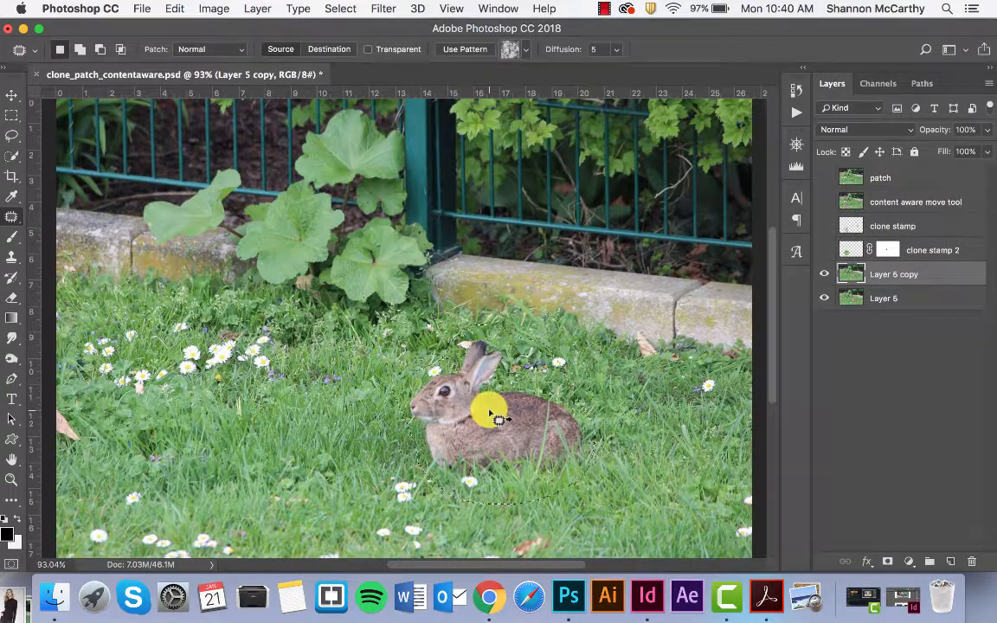
Try patching the rabbit with the daisy cluster area, add an empty layer, and undo both the layer and the patch
{"action": "left_click_drag", "start_coordinate": [499, 419], "coordinate": [225, 374]}
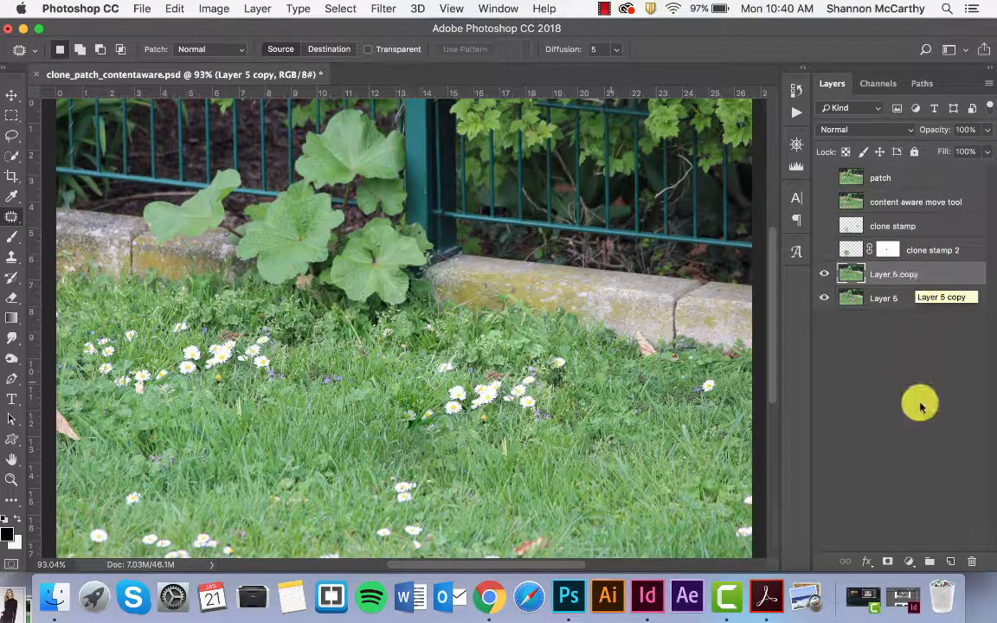
{"action": "left_click", "coordinate": [951, 562]}
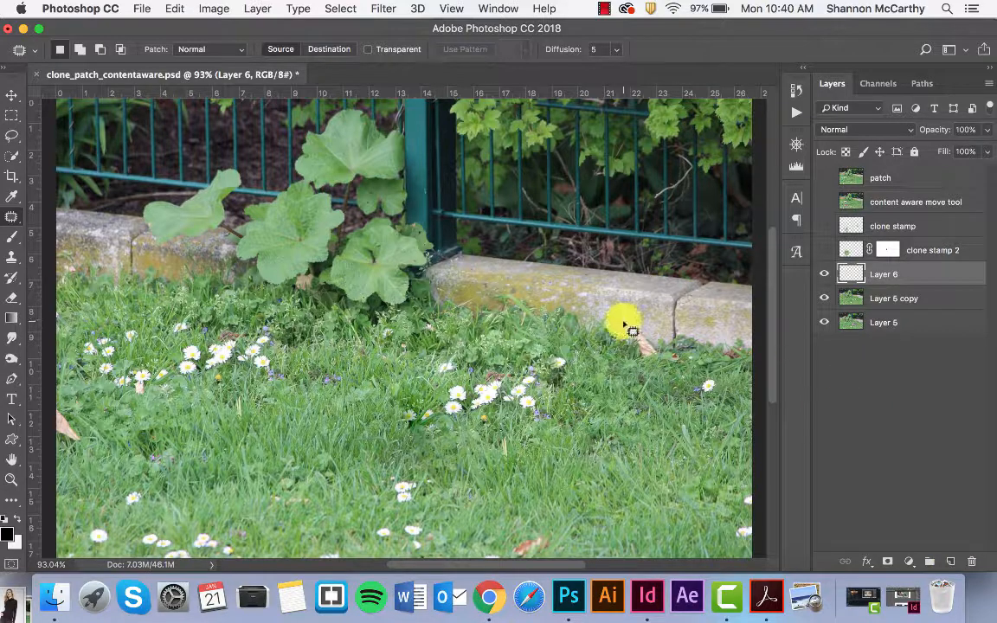
{"action": "key", "text": "super+alt+z"}
{"action": "key", "text": "super+alt+z"}
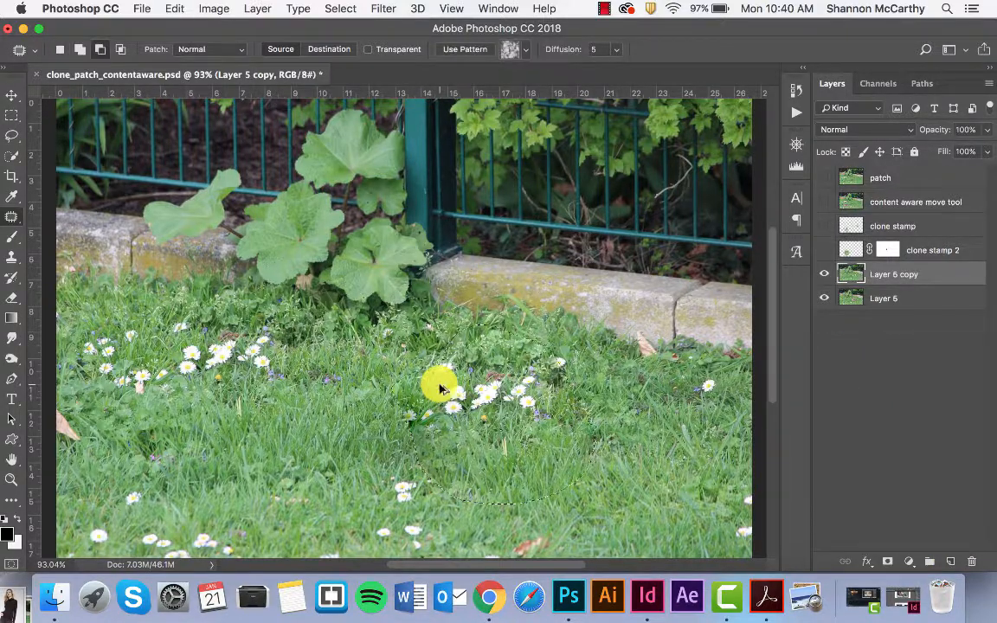
{"action": "key", "text": "super+alt+z"}
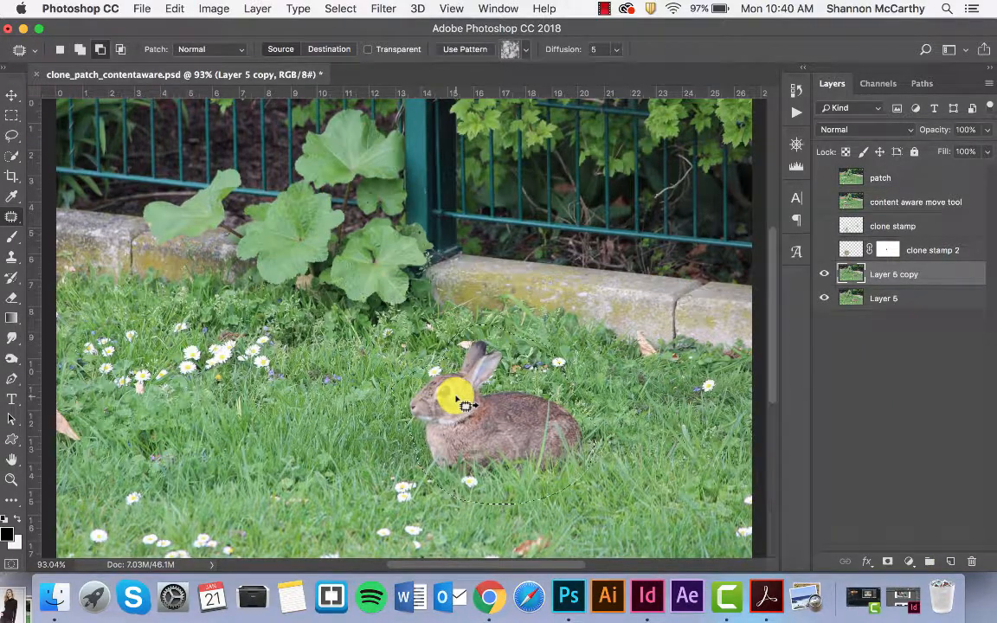
Try patching the outlined rabbit area on a new empty layer, dismiss the alert and delete that layer
{"action": "left_click", "coordinate": [949, 563]}
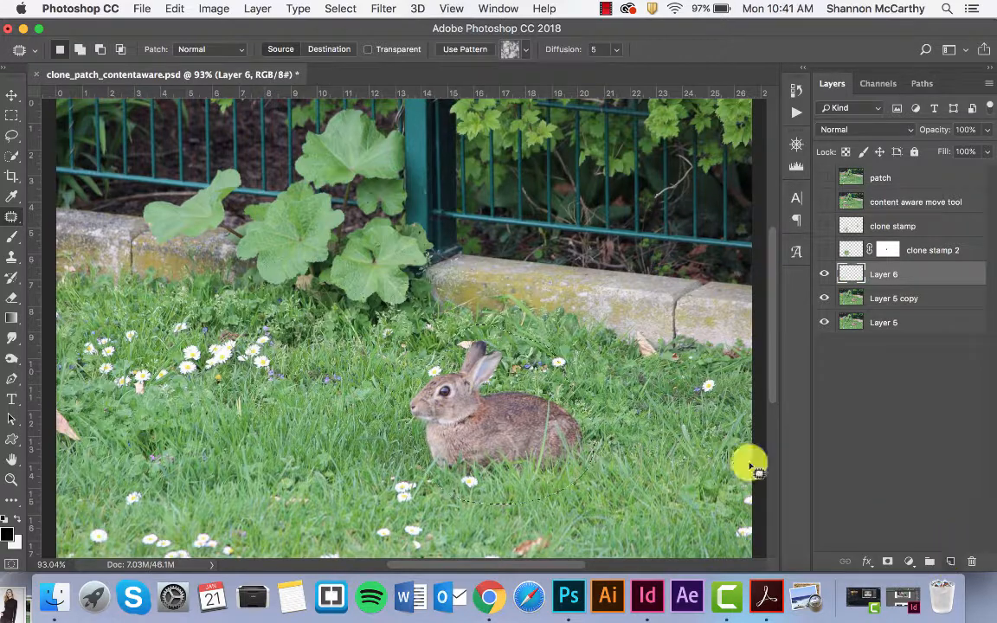
{"action": "left_click_drag", "start_coordinate": [508, 412], "coordinate": [476, 414]}
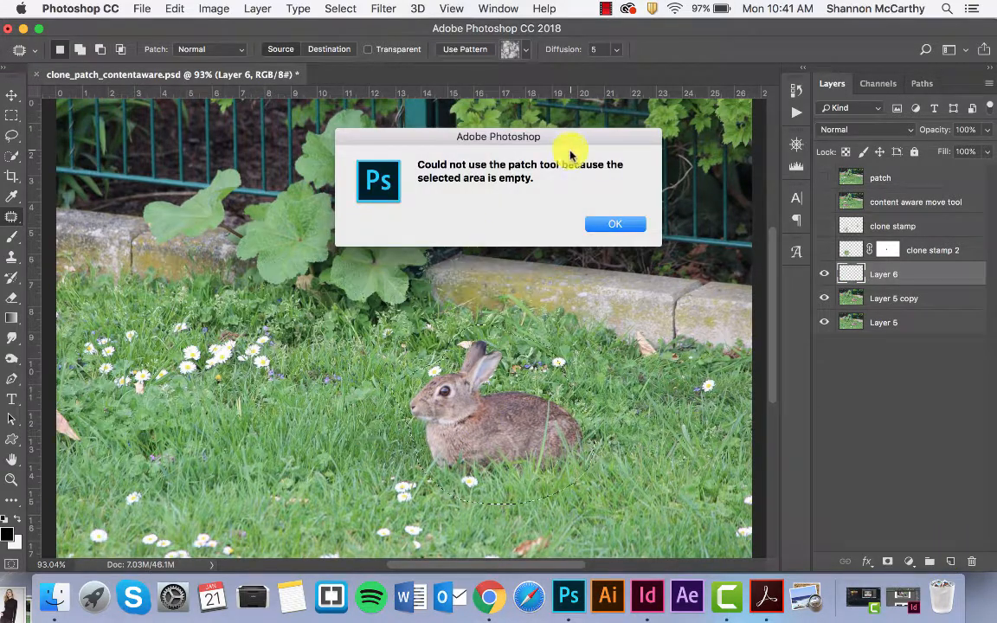
{"action": "left_click", "coordinate": [611, 226]}
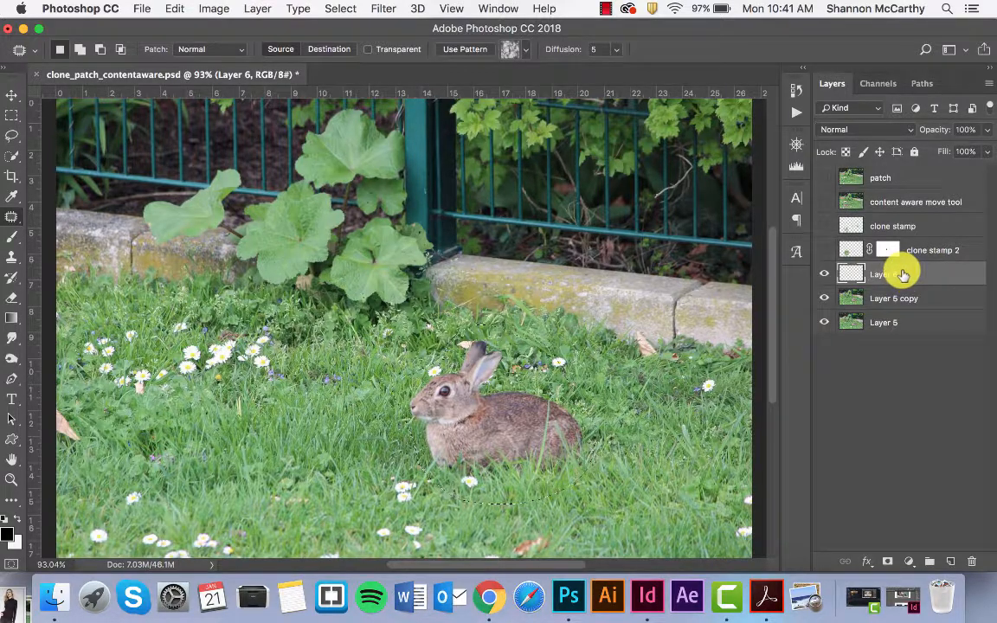
{"action": "left_click_drag", "start_coordinate": [900, 275], "coordinate": [972, 563]}
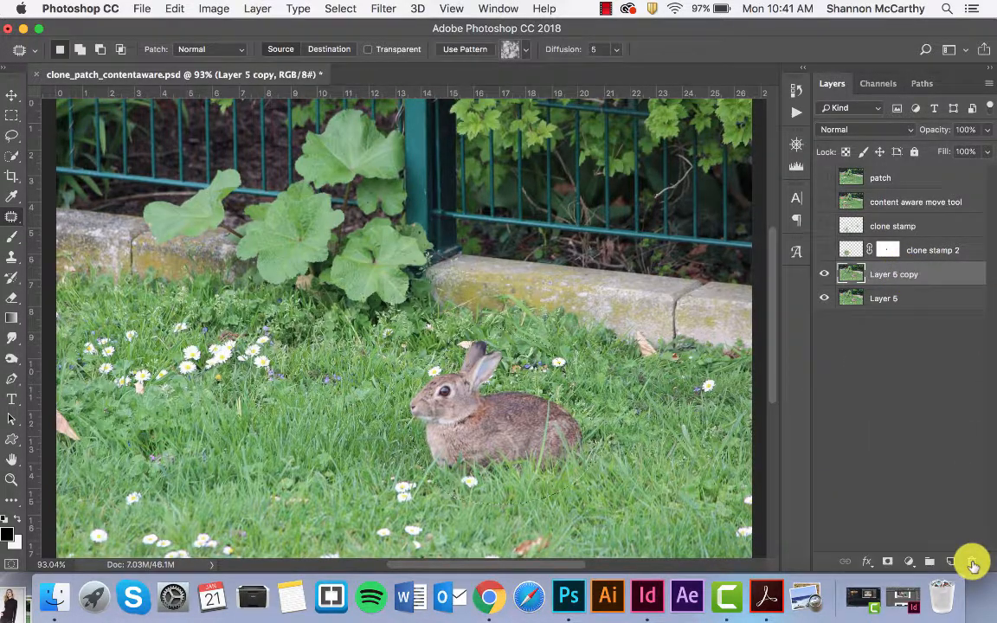
Patch the rabbit with plain grass, deselect, and patch out the single daisy near the wall with grass as well
{"action": "left_click_drag", "start_coordinate": [452, 407], "coordinate": [231, 445]}
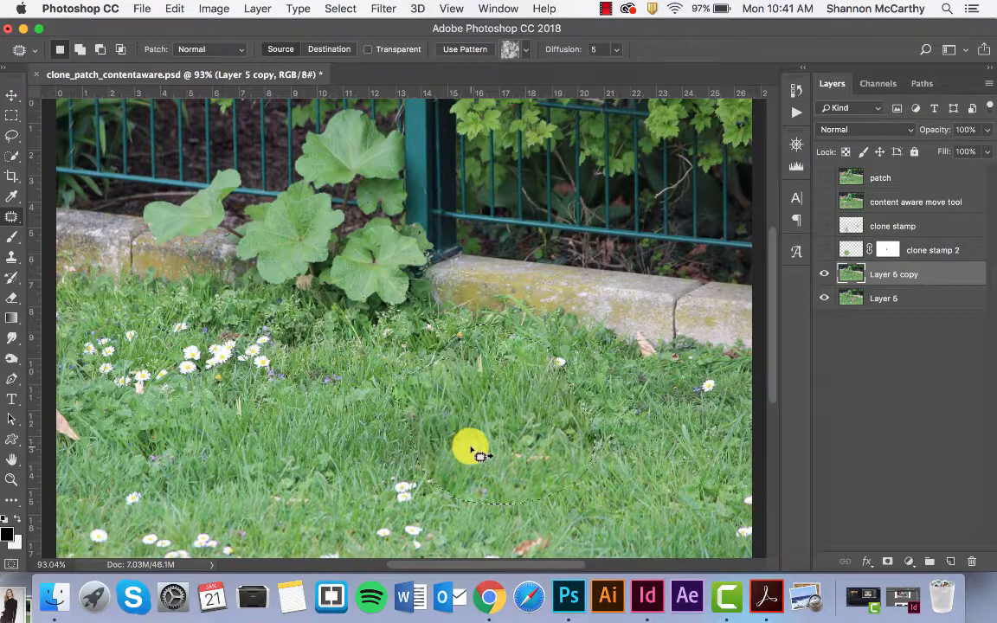
{"action": "key", "text": "super+d"}
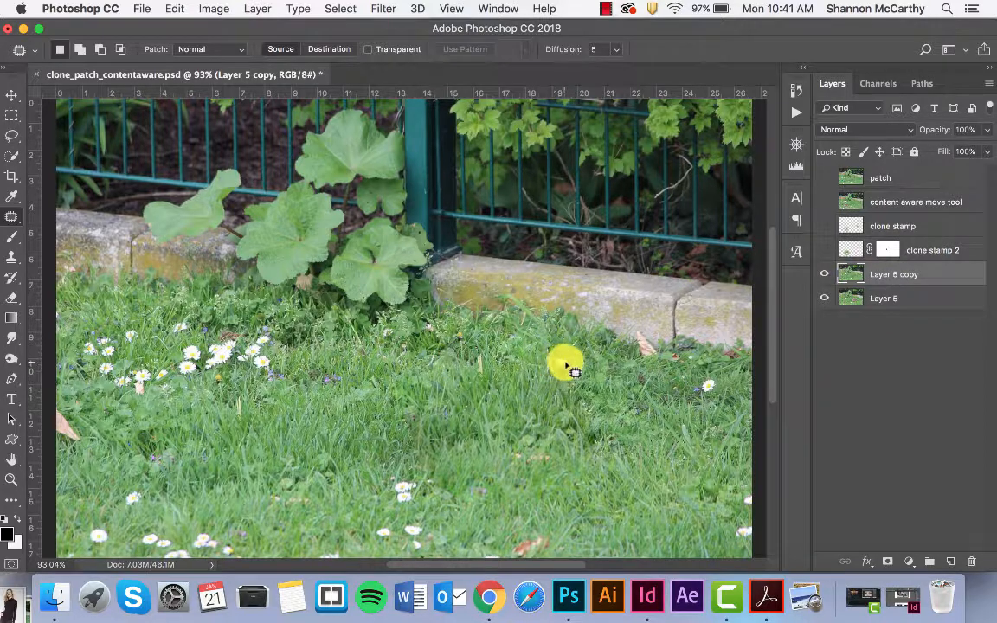
{"action": "mouse_move", "coordinate": [561, 356]}
{"action": "left_mouse_down"}
{"action": "mouse_move", "coordinate": [555, 377]}
{"action": "mouse_move", "coordinate": [565, 354]}
{"action": "mouse_move", "coordinate": [551, 361]}
{"action": "left_mouse_up"}
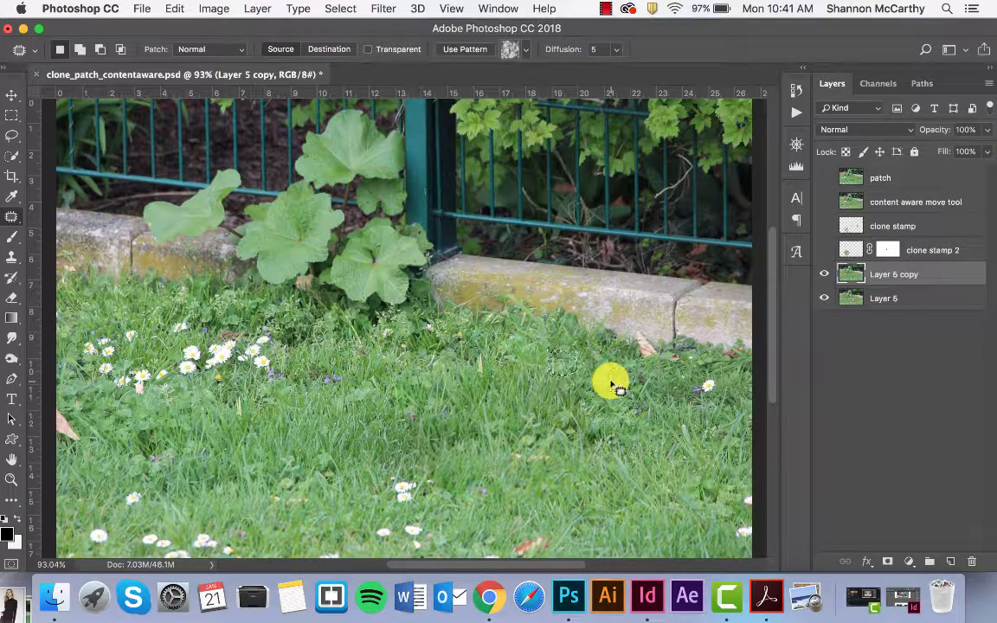
{"action": "left_click_drag", "start_coordinate": [611, 386], "coordinate": [336, 417]}
{"action": "key", "text": "super+minus"}
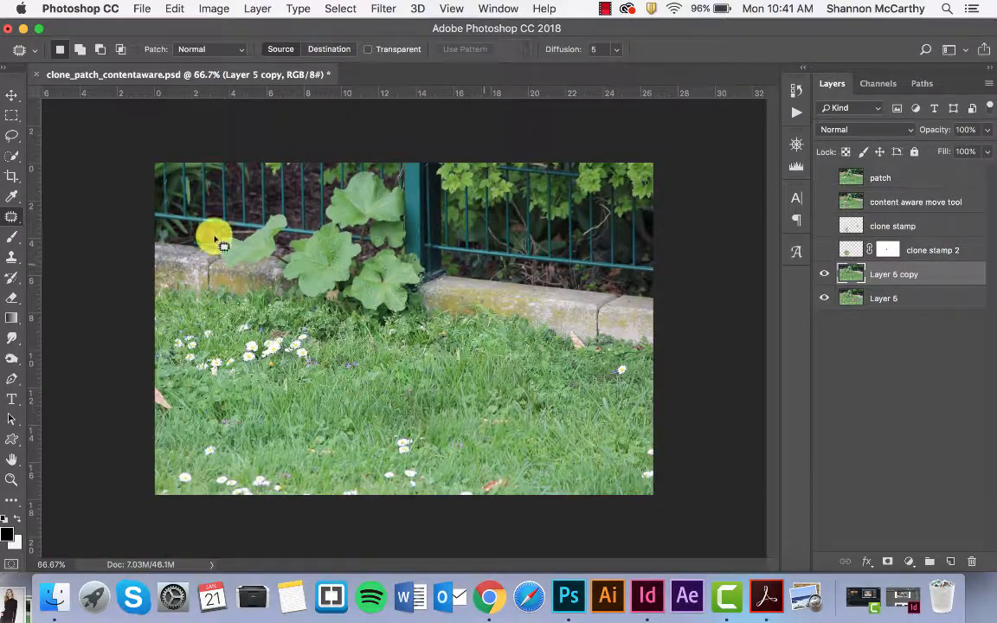
{"action": "left_click", "coordinate": [11, 224]}
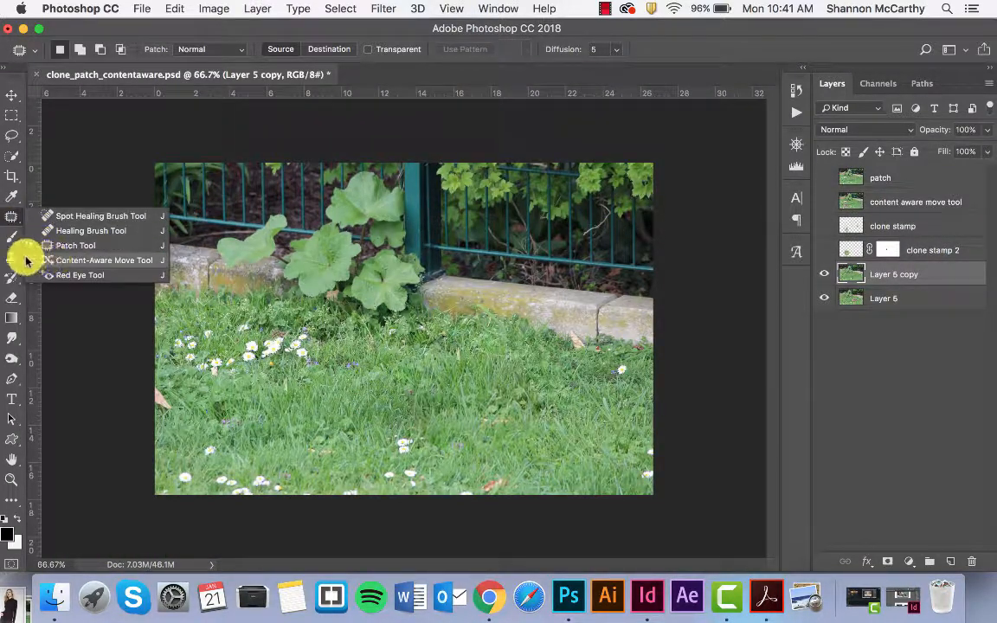
{"action": "left_click", "coordinate": [12, 260]}
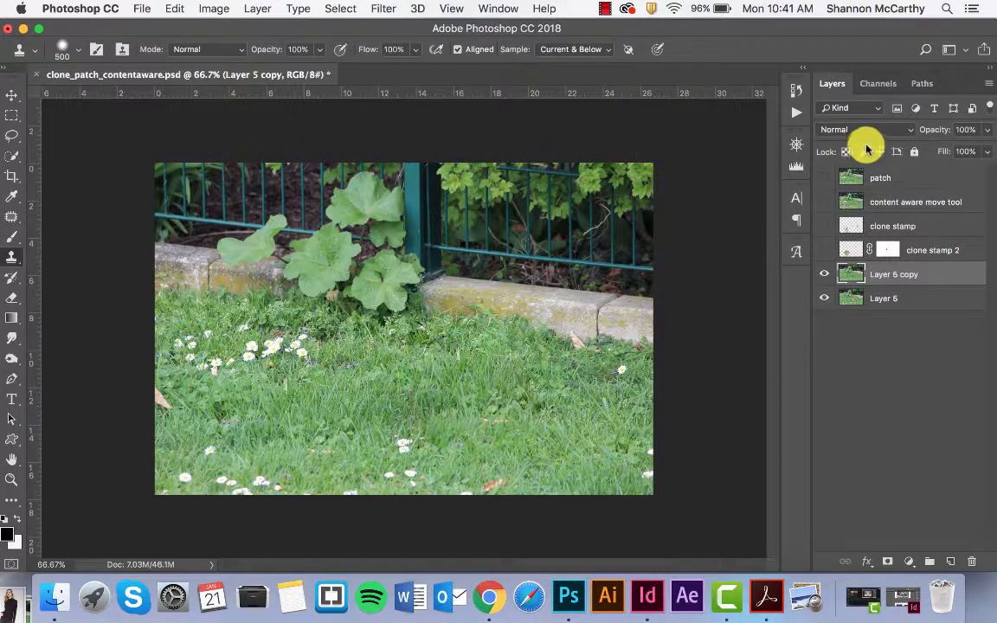
{"action": "left_click", "coordinate": [9, 97]}
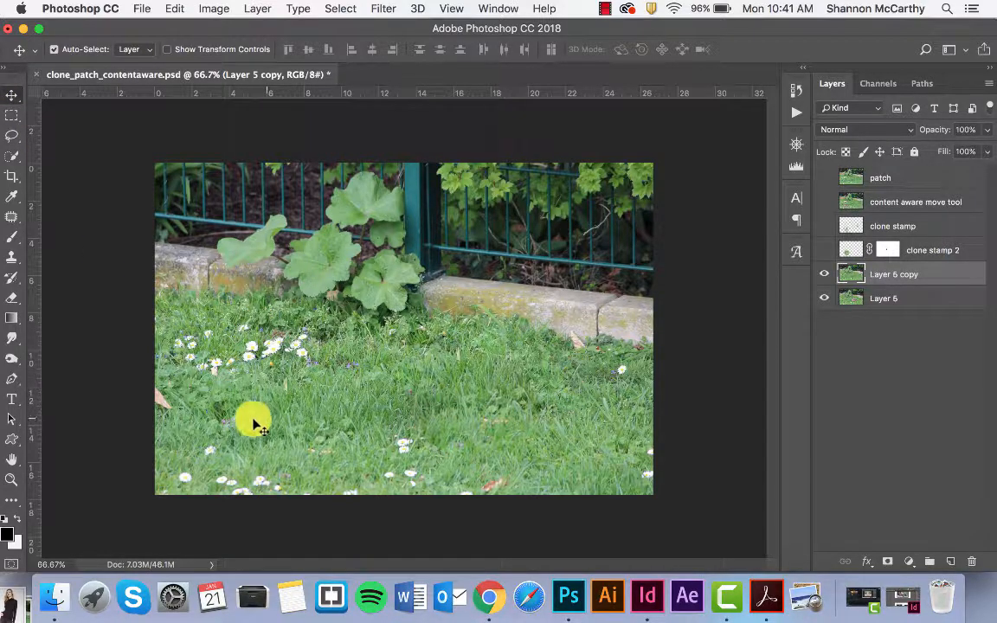
Toggle the patch, content aware move tool and clone stamp layers to review the result of each retouching tool
{"action": "left_click", "coordinate": [826, 178]}
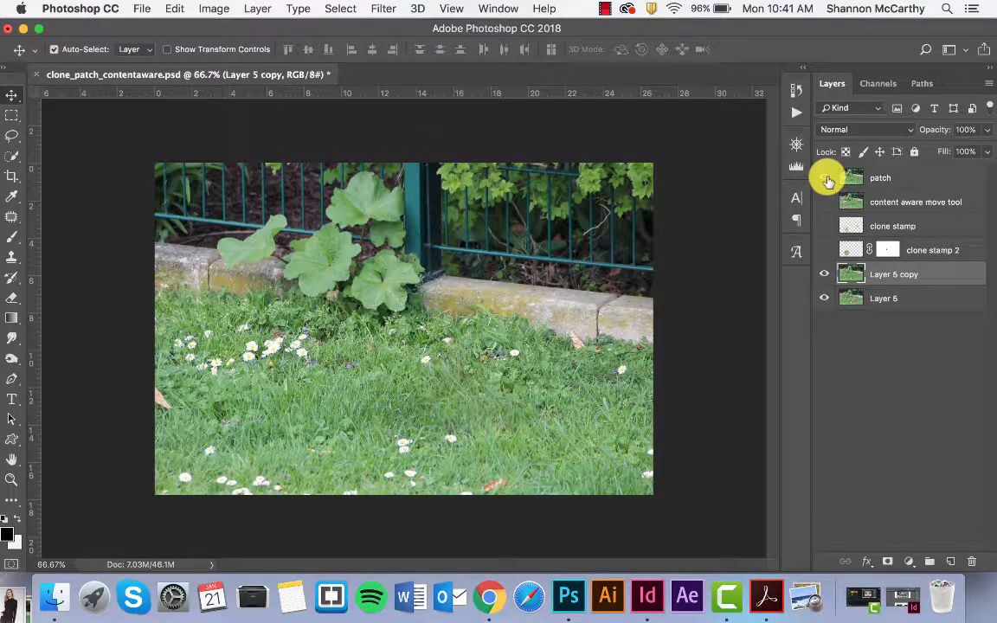
{"action": "left_click", "coordinate": [826, 201]}
{"action": "left_click", "coordinate": [826, 201]}
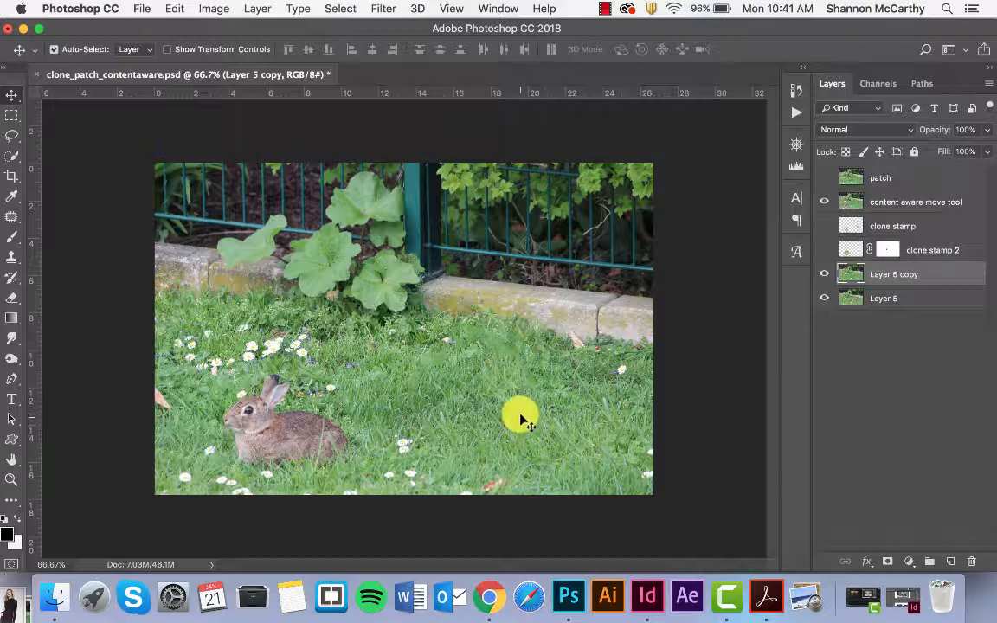
{"action": "left_click", "coordinate": [824, 226]}
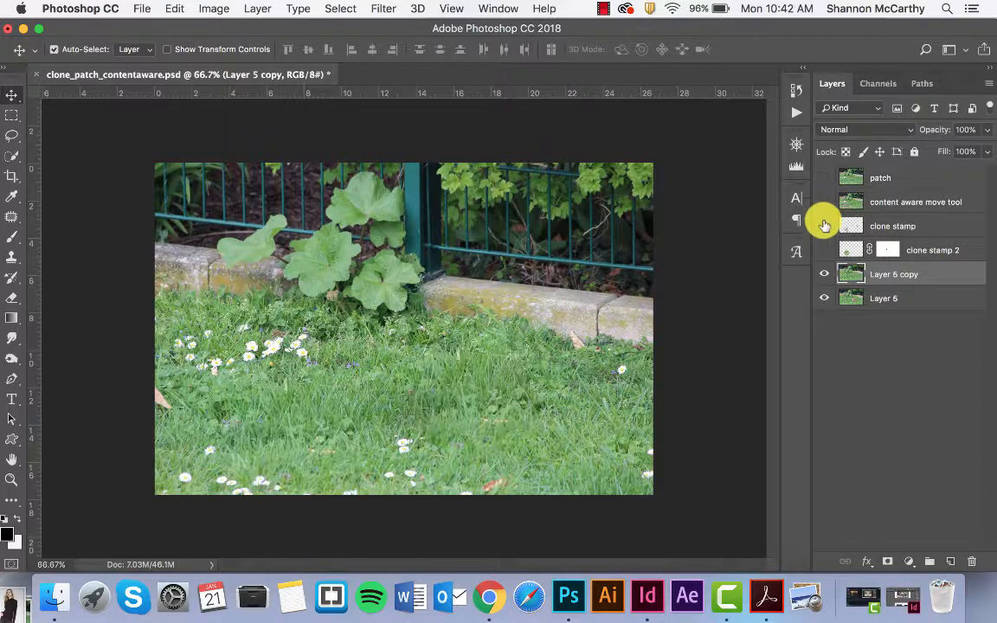